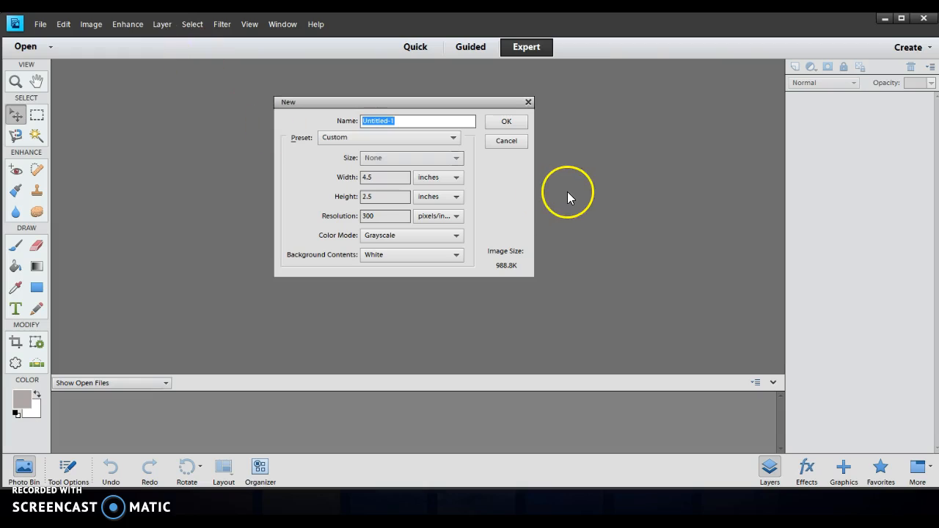
Create a document named 4 shapes, 7 by 5 inches in RGB Color, and hide the layer list.
text(4 shapes)
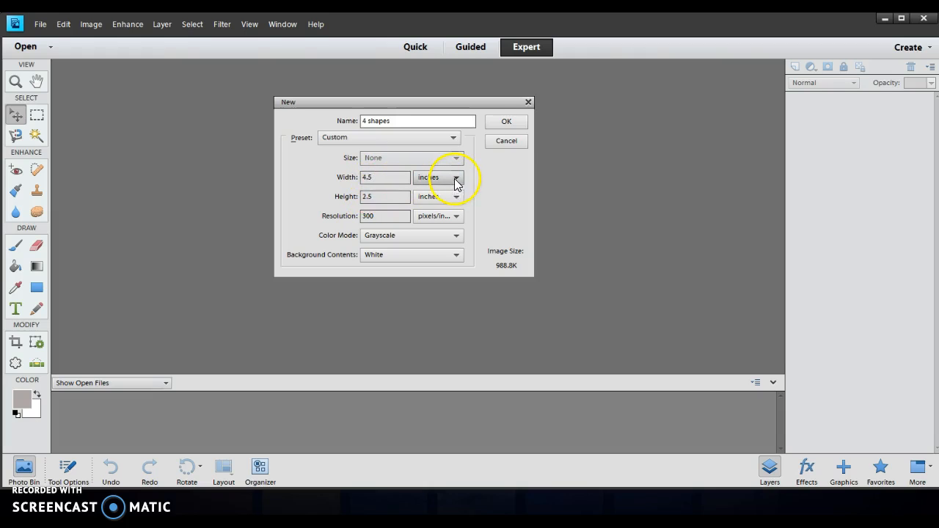
click(352, 179)
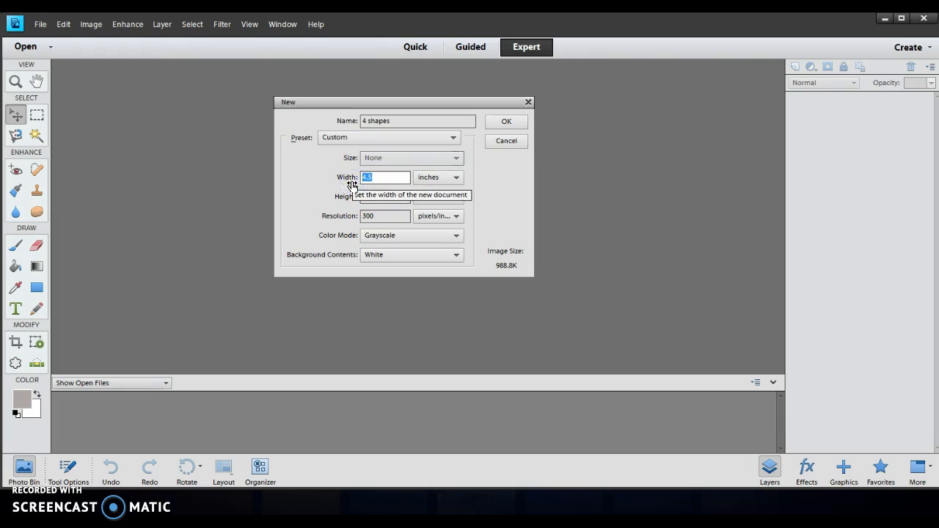
text(7)
click(358, 198)
text(5)
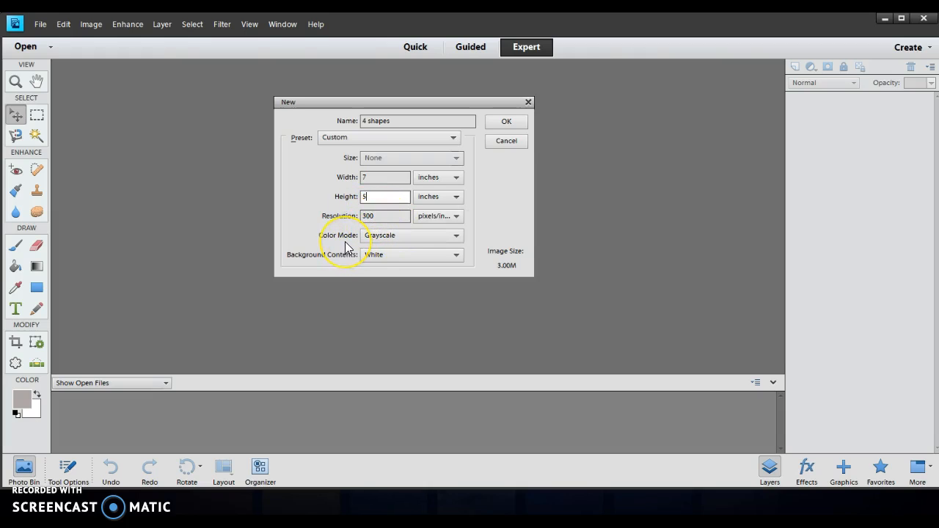
click(454, 237)
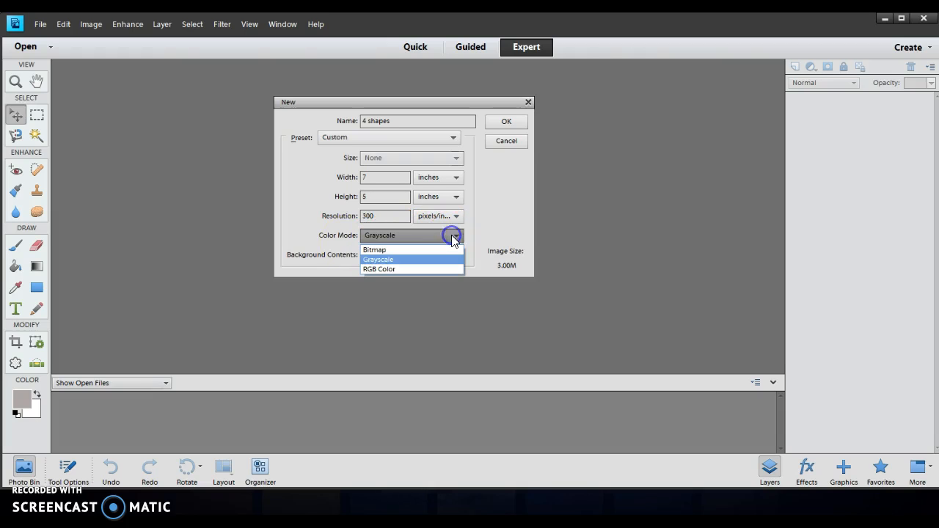
click(430, 270)
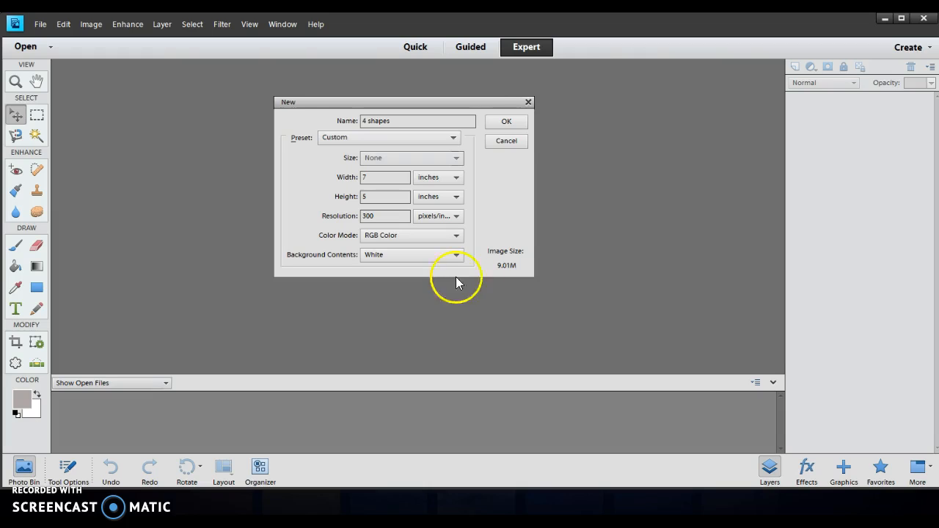
click(514, 122)
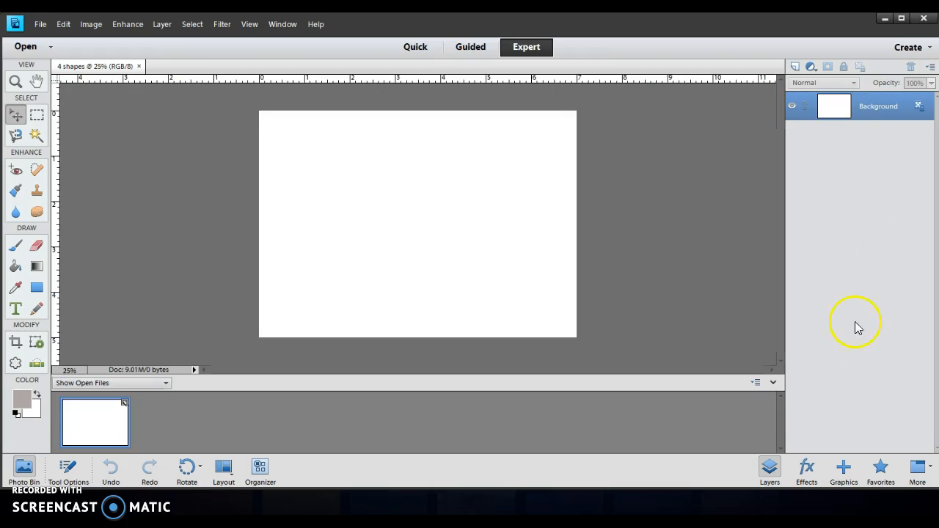
click(770, 472)
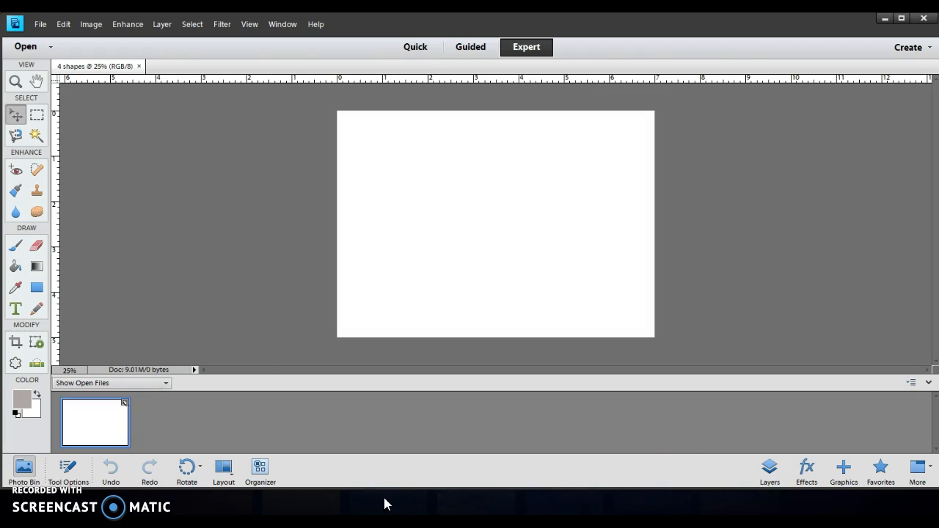
Draw a rectangle about 2 by 1.9 inches in the upper-left area of the canvas, and undo it.
click(36, 287)
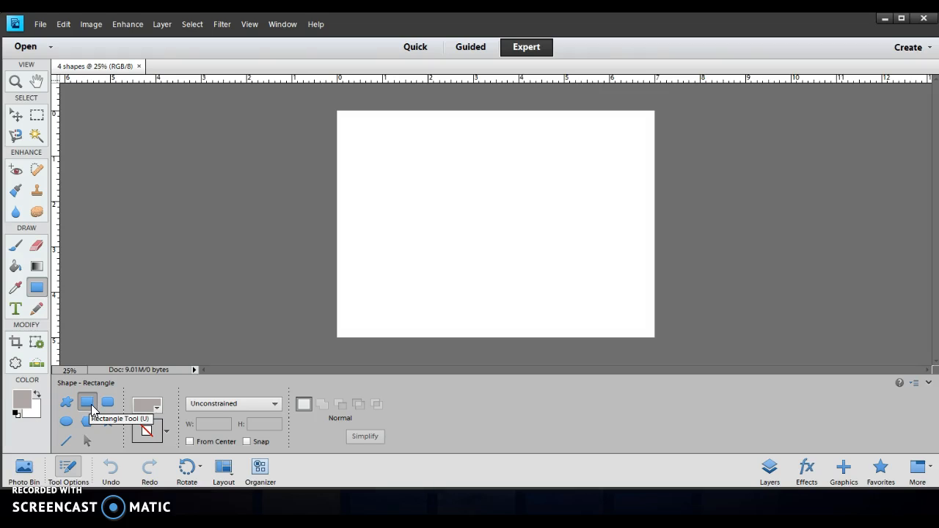
drag(363, 143, 456, 229)
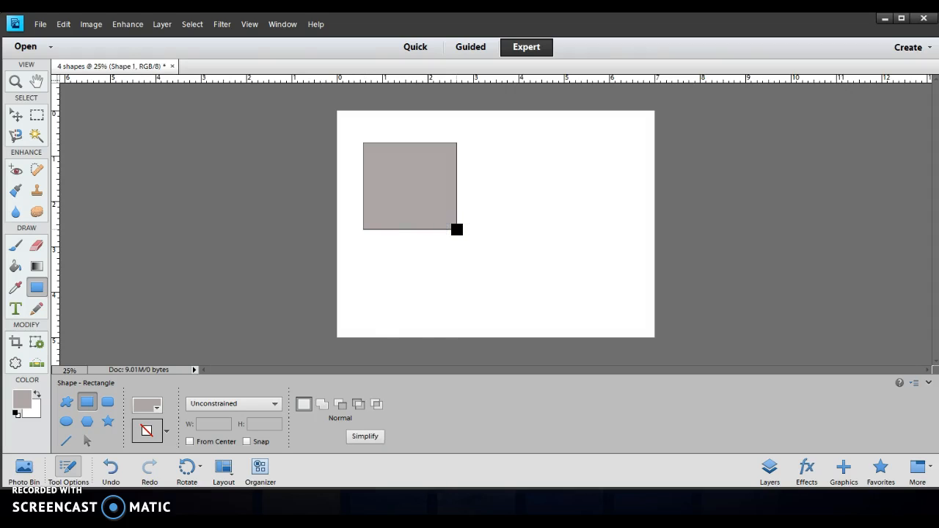
click(115, 475)
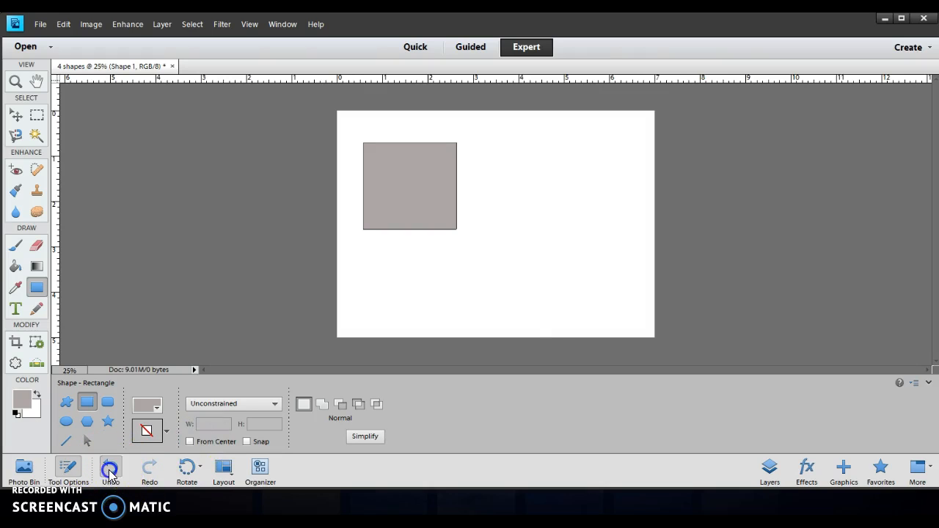
Activate the Custom Shape tool, browse the Characters and Animals shape sets, and display All Elements Shapes.
click(66, 404)
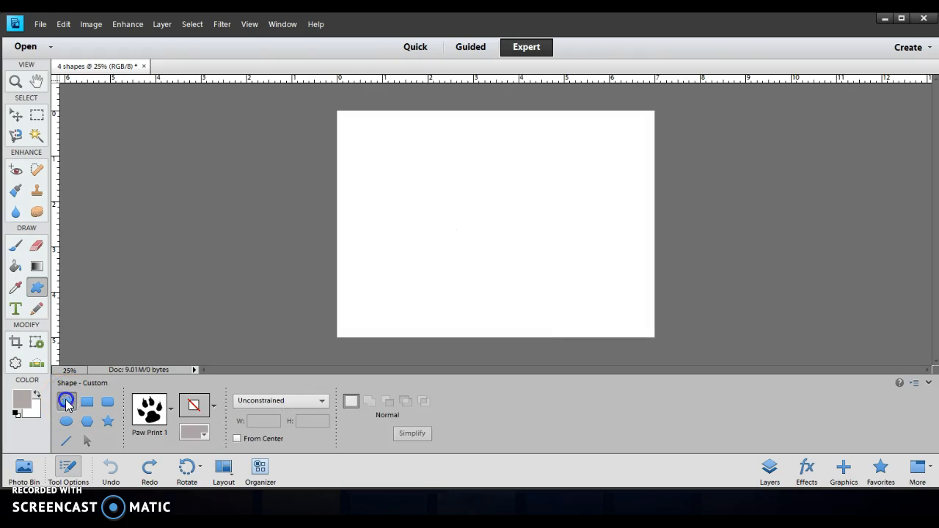
click(170, 416)
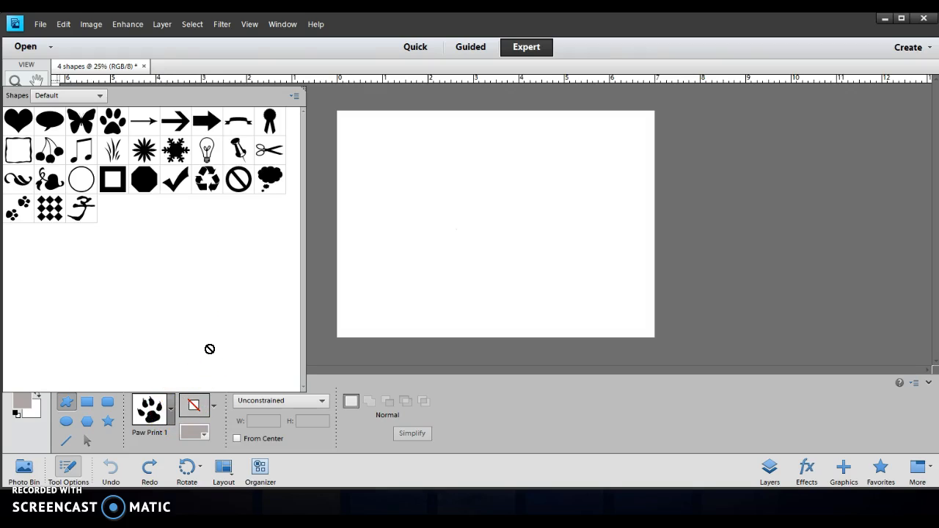
click(100, 96)
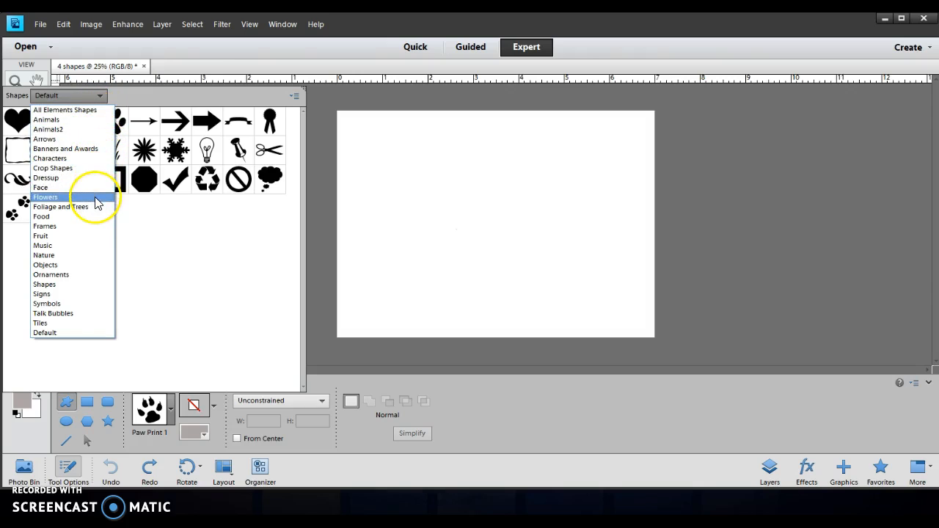
click(95, 158)
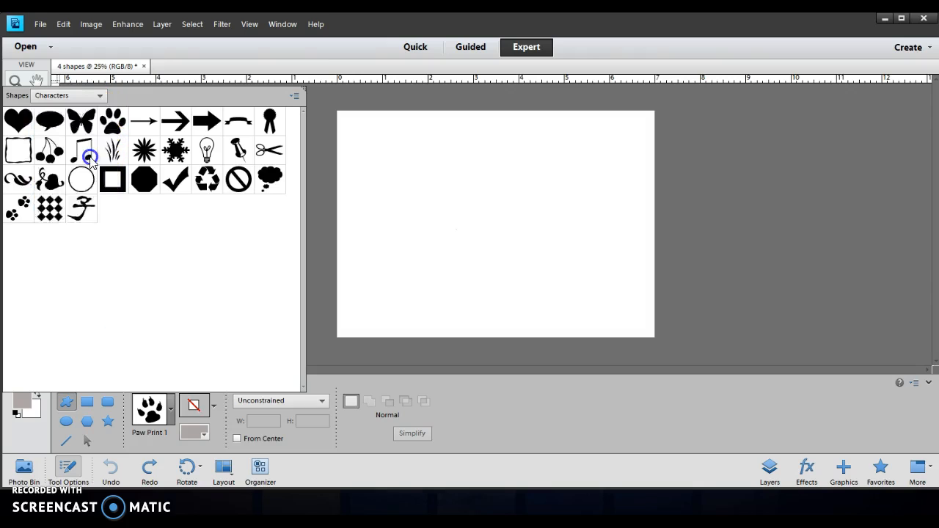
click(100, 96)
click(95, 119)
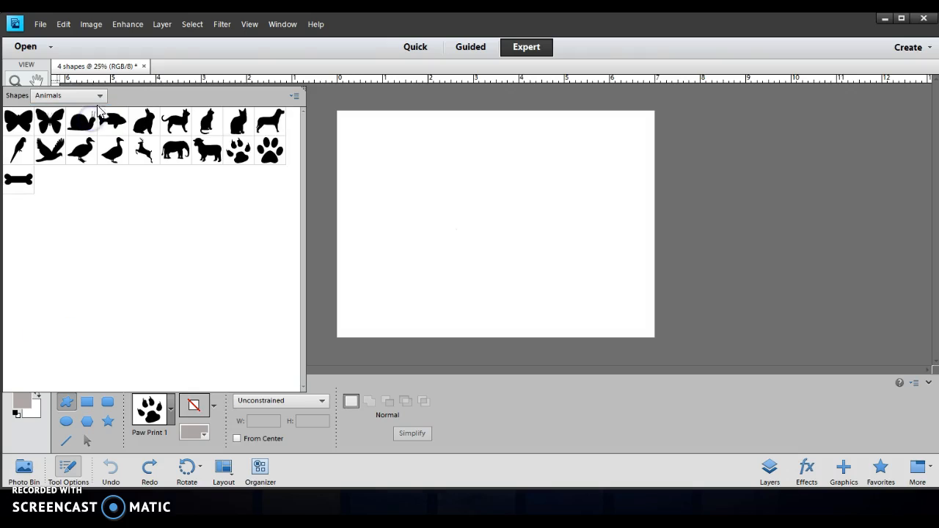
click(101, 96)
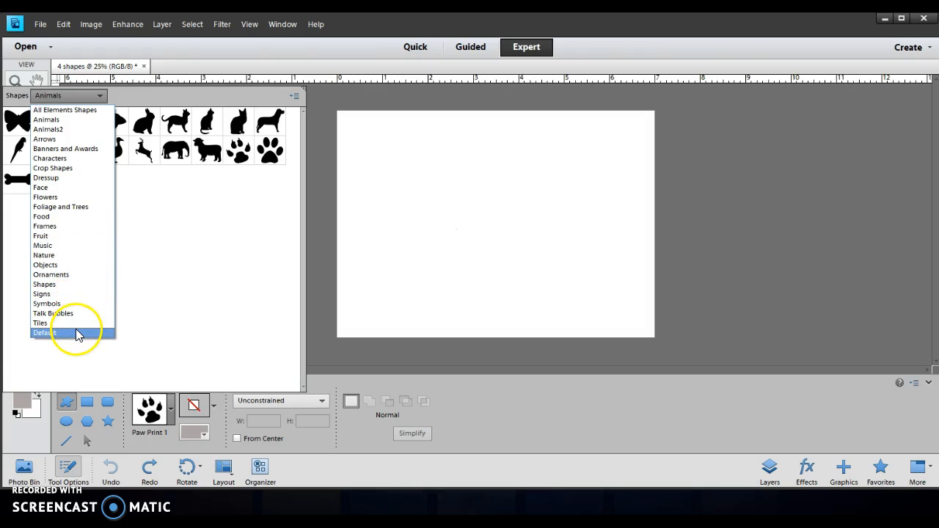
click(88, 110)
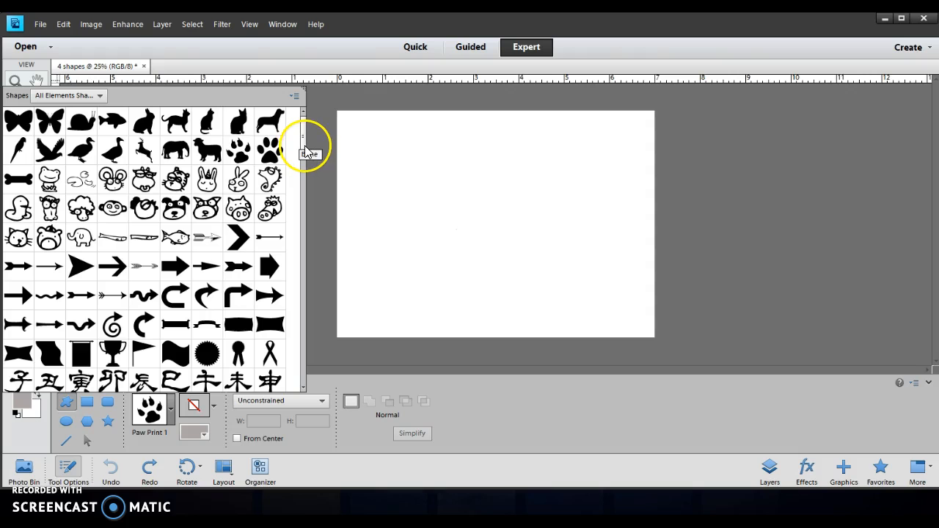
Choose the Raindrop shape and draw it about 1.4 inches wide and 1.7 inches high in the canvas's upper-right area.
drag(304, 86, 432, 92)
drag(431, 147, 448, 294)
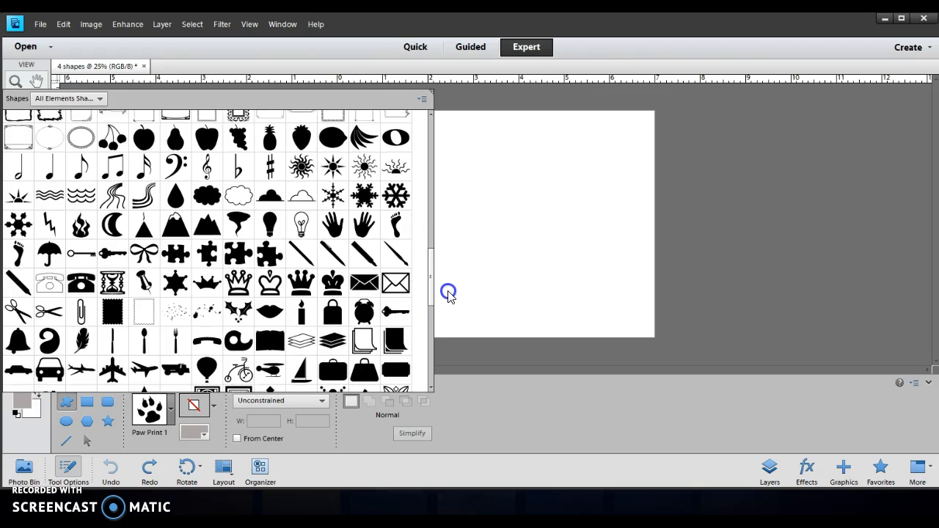
click(179, 200)
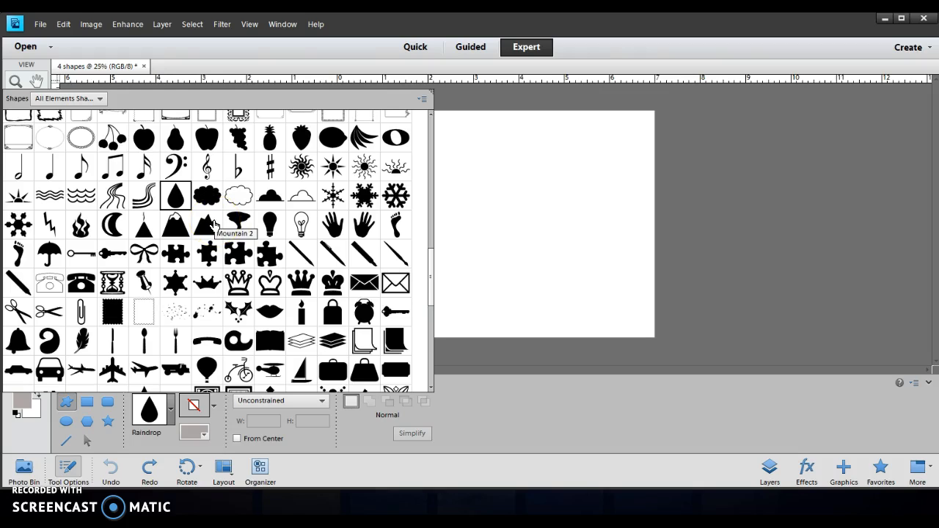
click(536, 139)
drag(536, 139, 594, 212)
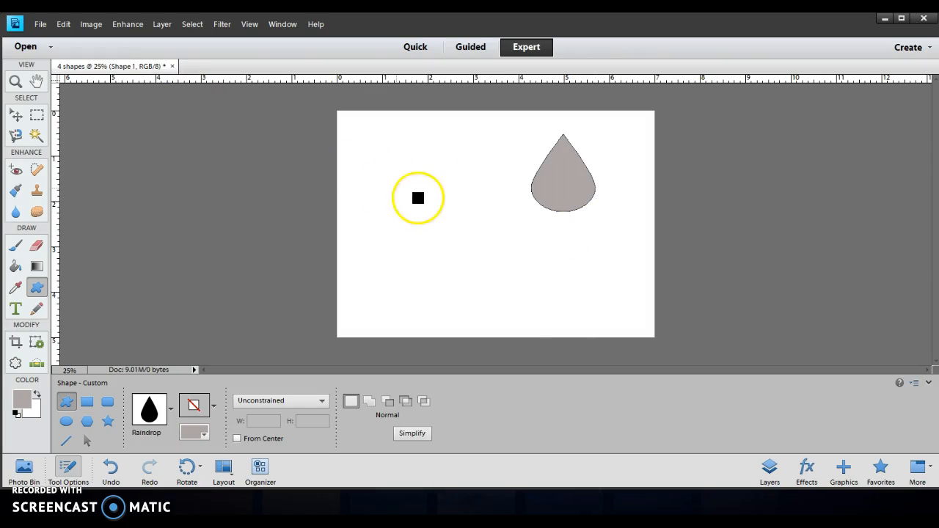
Move the raindrop to the canvas's upper-left area and transform it to about 151% size with about 24 degrees of clockwise rotation.
click(16, 116)
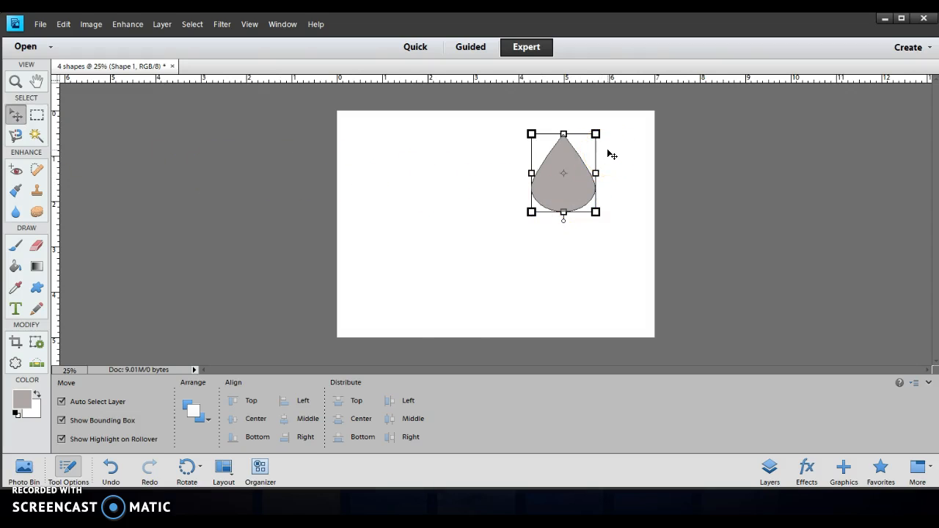
drag(581, 185, 498, 222)
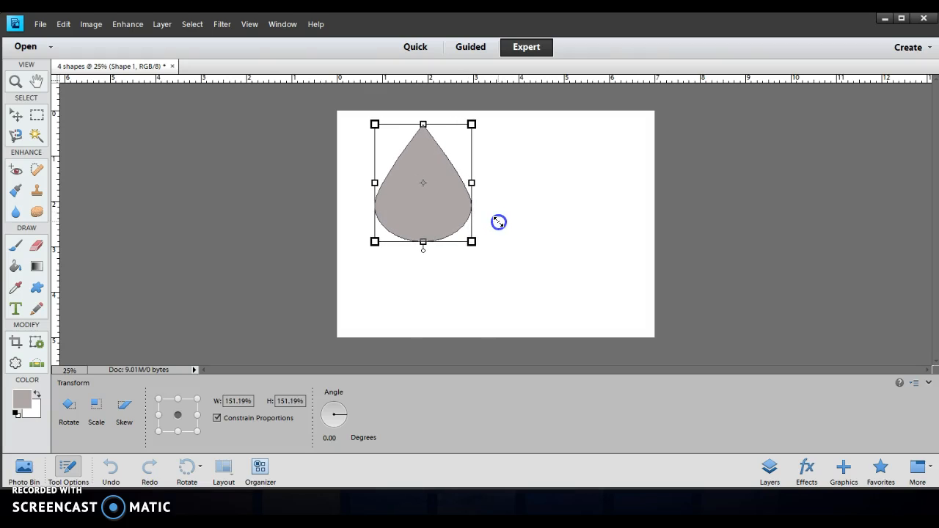
drag(498, 221, 498, 222)
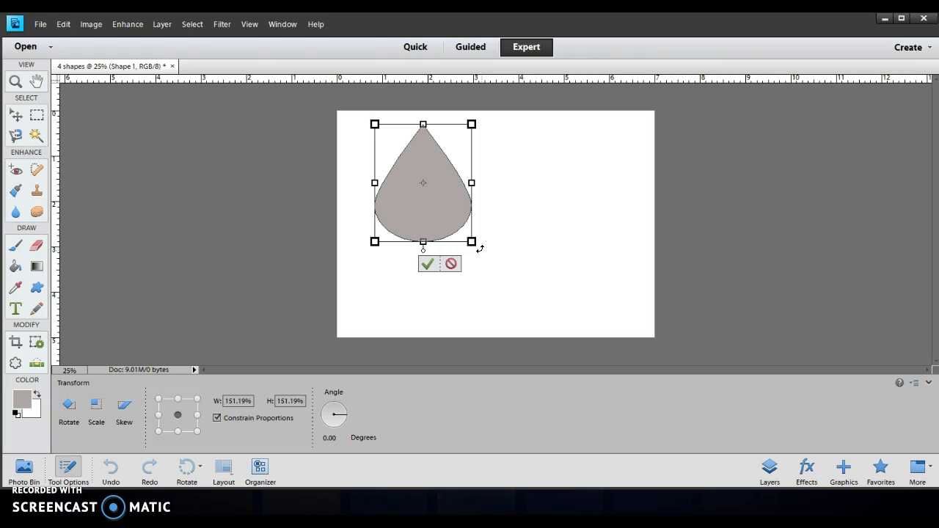
drag(480, 249, 447, 272)
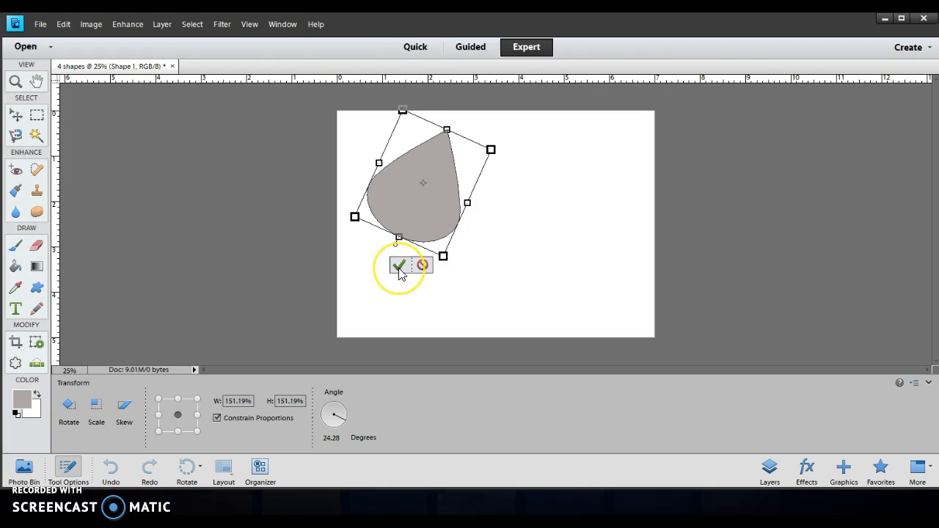
double_click(445, 193)
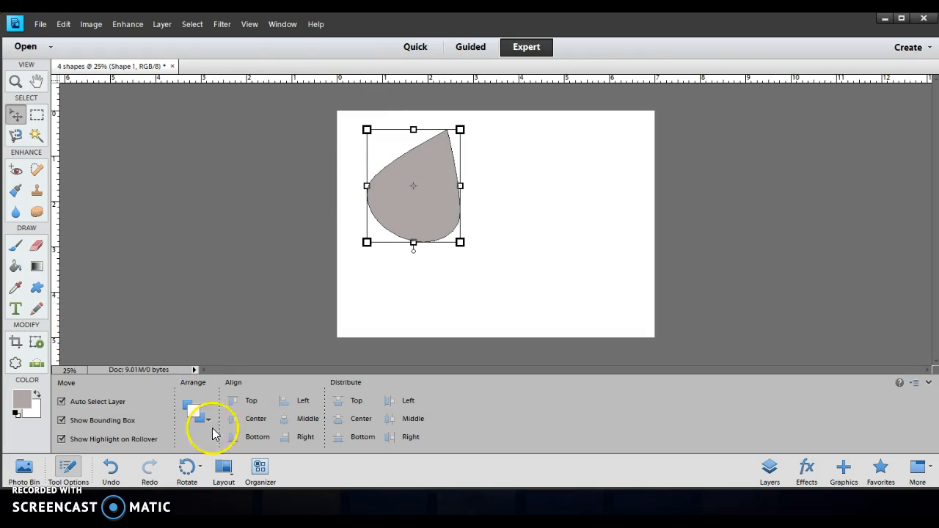
Display the Complex category of layer styles for the raindrop.
click(806, 468)
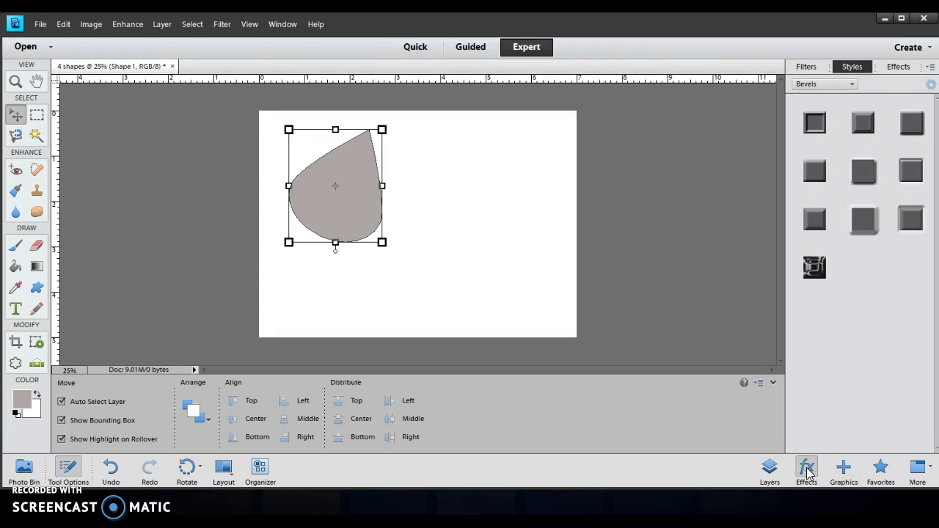
click(851, 86)
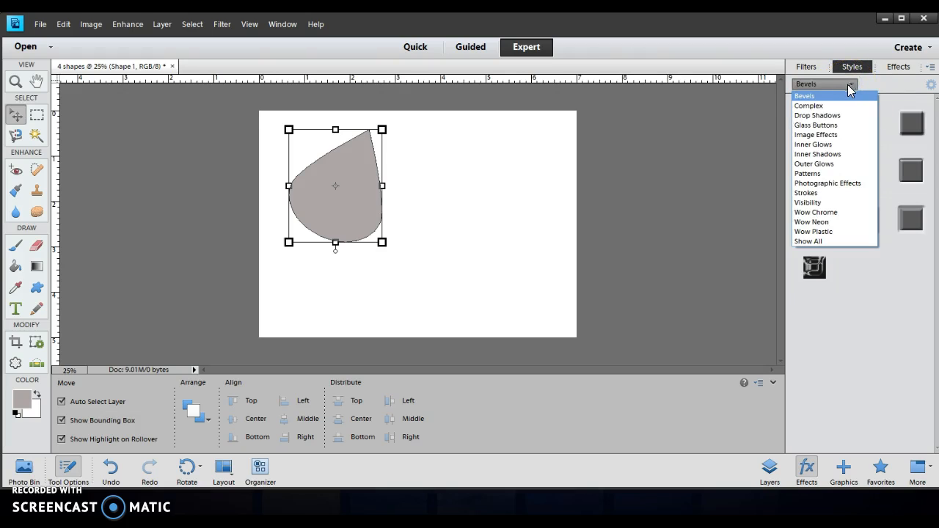
click(834, 108)
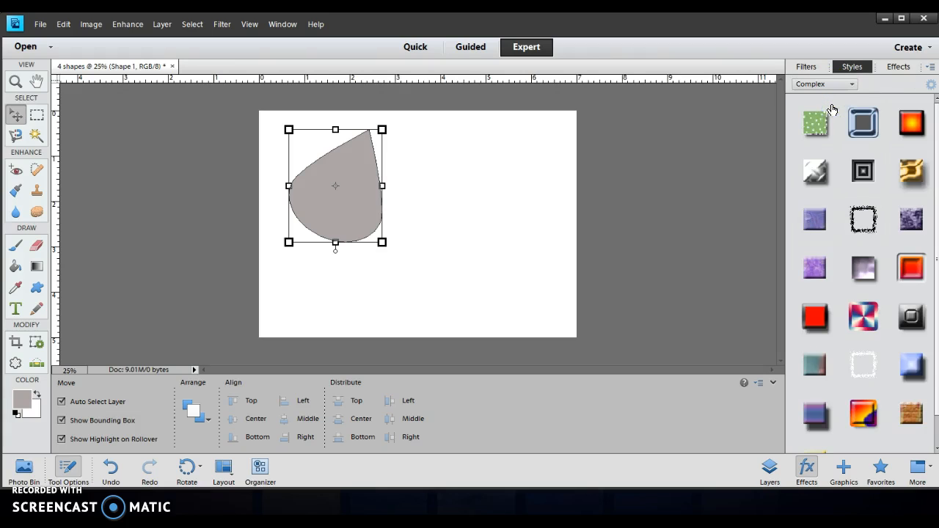
scroll(911, 211, down, 2)
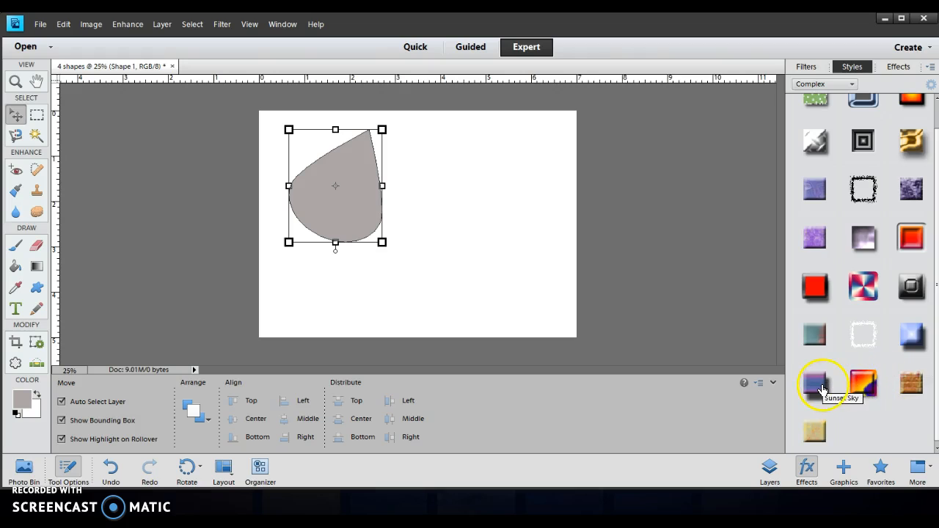
Try the Toy, brick-textured and red, white and blue styles on the raindrop, and undo all three.
click(866, 383)
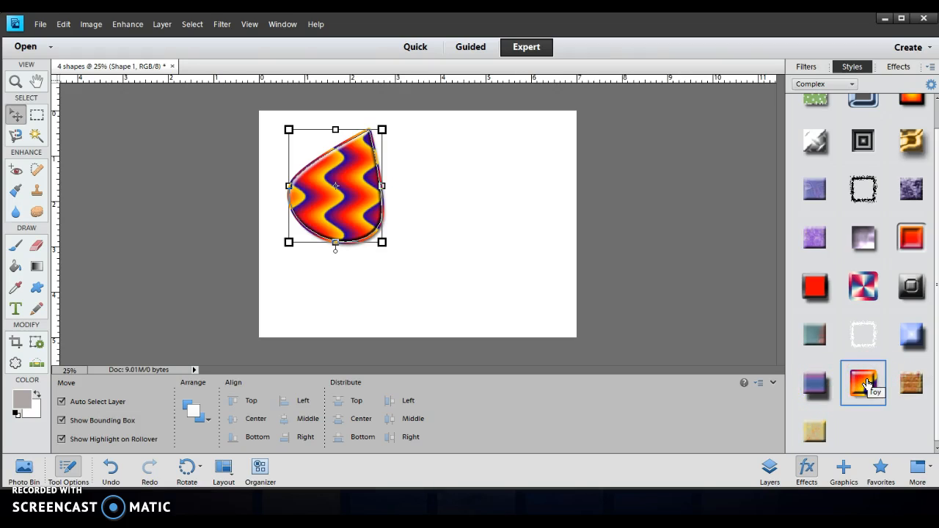
click(912, 385)
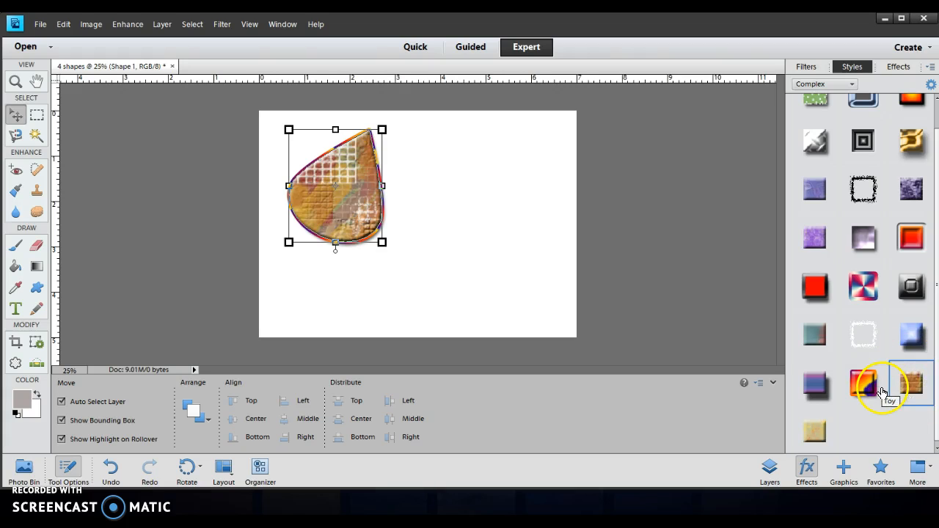
click(862, 288)
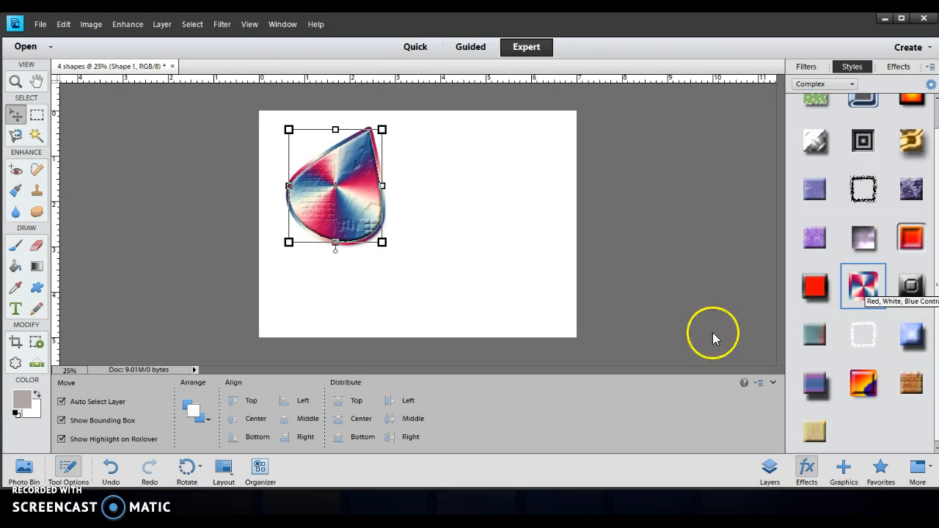
click(109, 471)
click(109, 470)
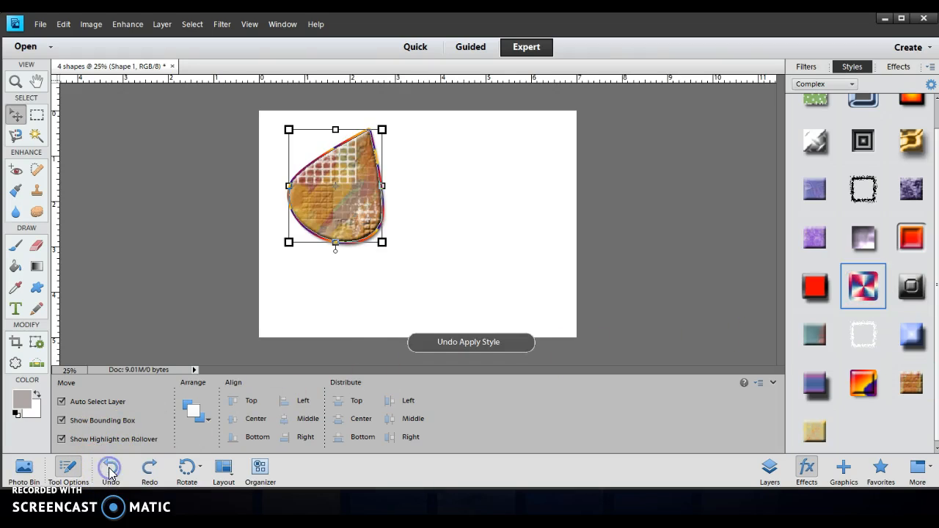
click(109, 470)
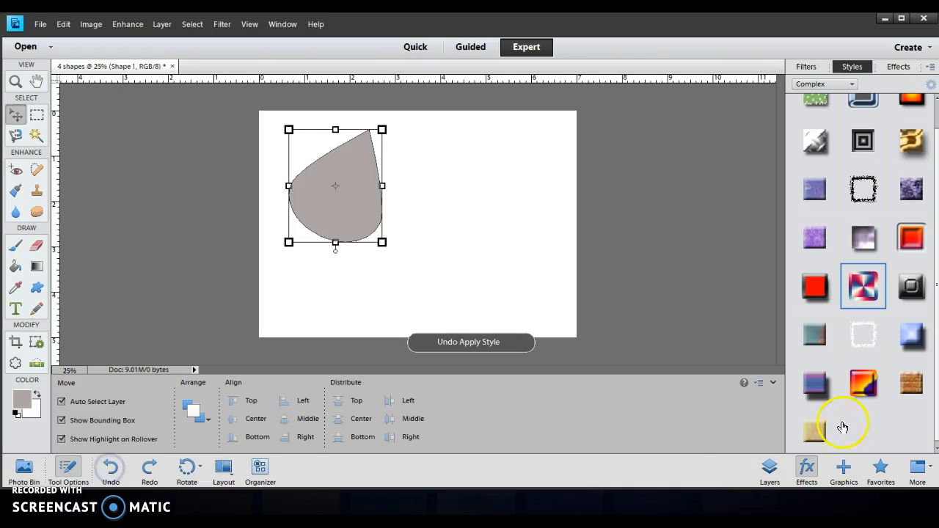
Apply the streaked blue-violet Complex style to the raindrop, clear its layer style, and apply the same style again.
click(815, 189)
right_click(356, 200)
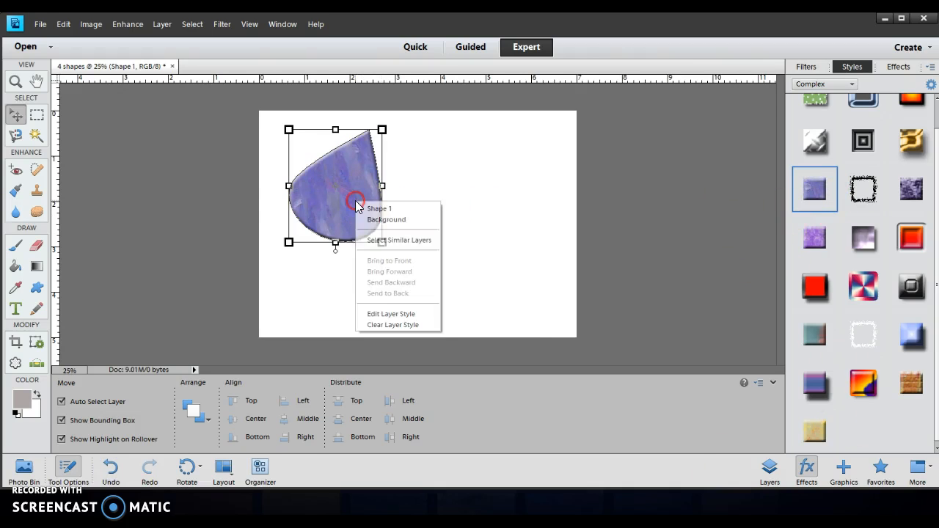
click(391, 324)
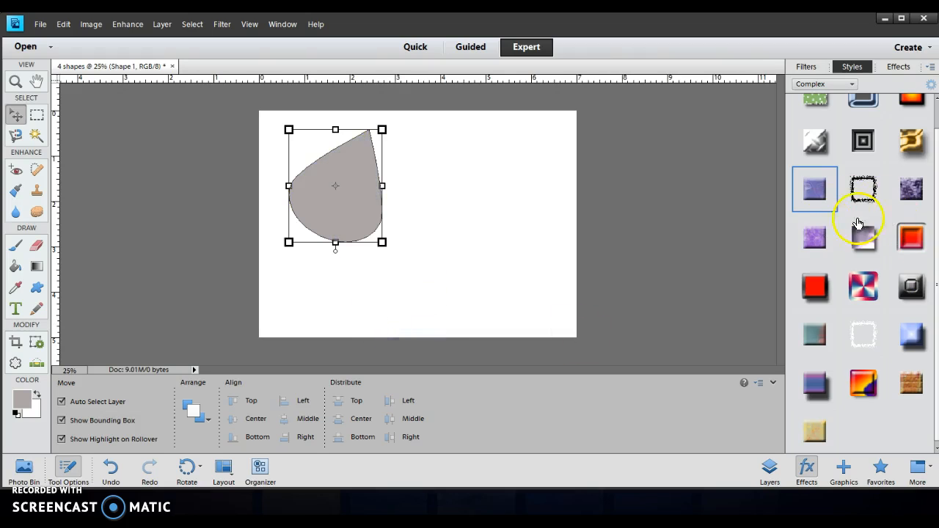
click(814, 188)
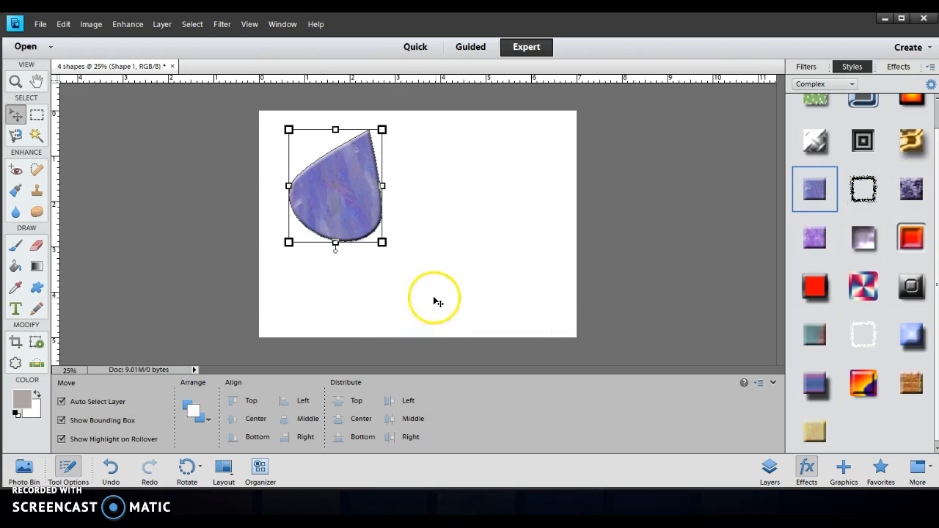
Choose the Moon custom shape and draw it about 1.3 inches wide and 1.9 inches high in the canvas's lower-right area.
click(38, 287)
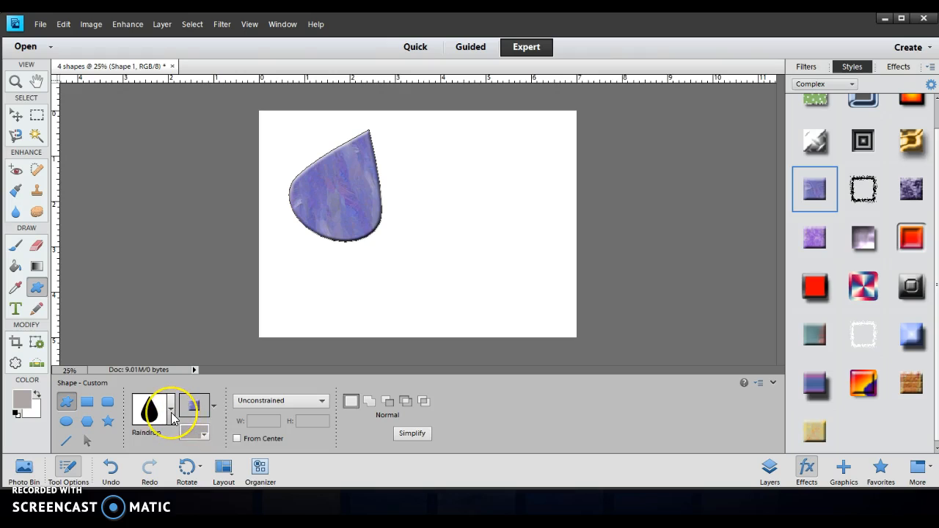
click(170, 411)
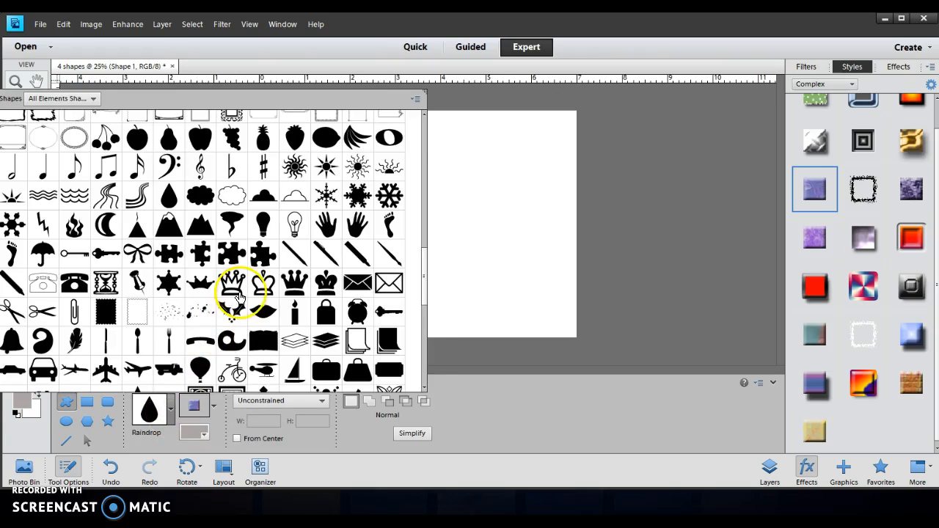
click(106, 228)
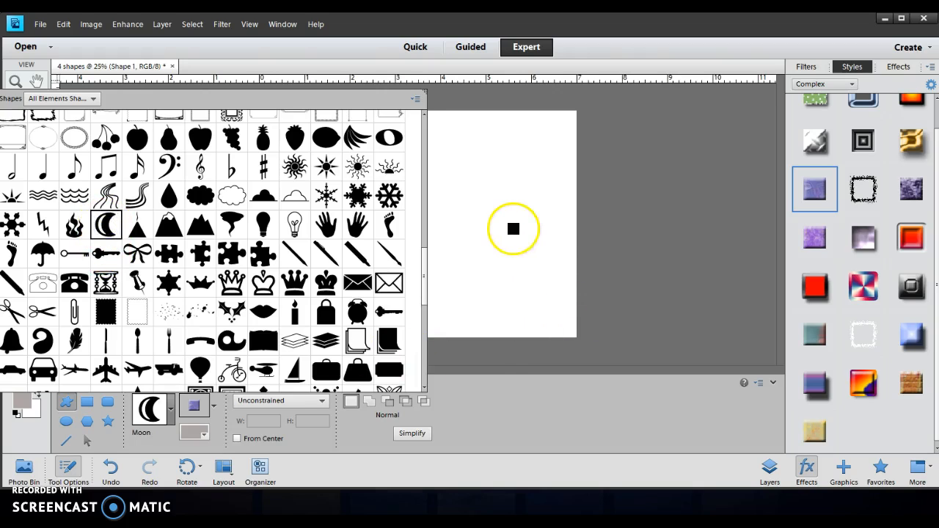
click(513, 226)
drag(496, 225, 555, 313)
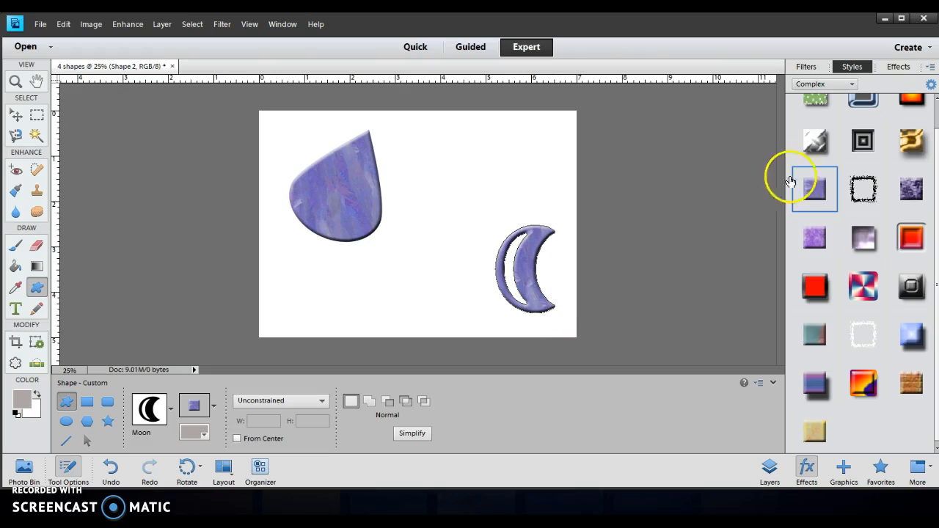
Remove the layer style from the moon and from the custom shape tool's settings.
click(213, 409)
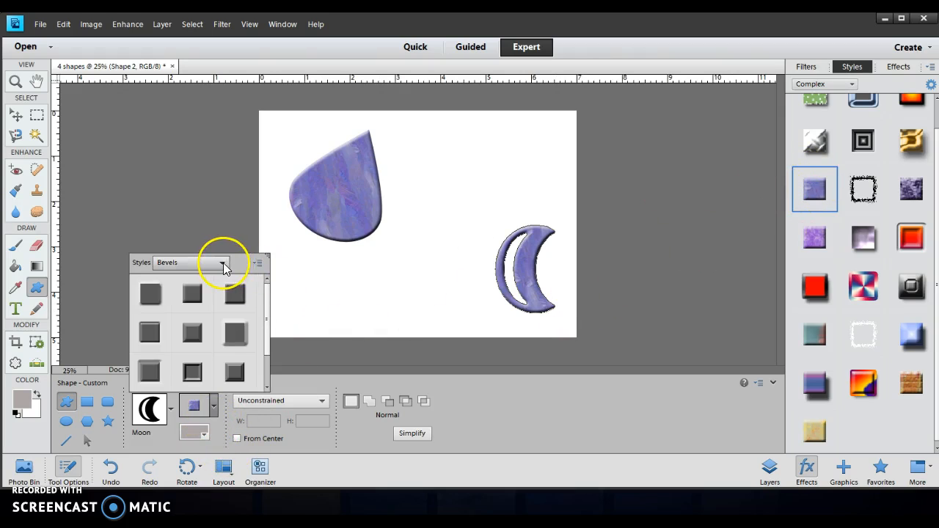
click(257, 262)
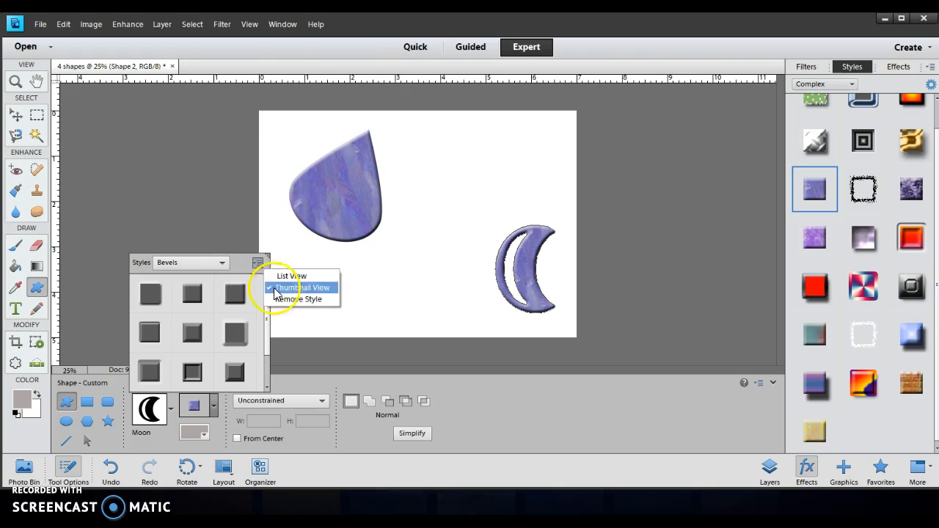
click(297, 299)
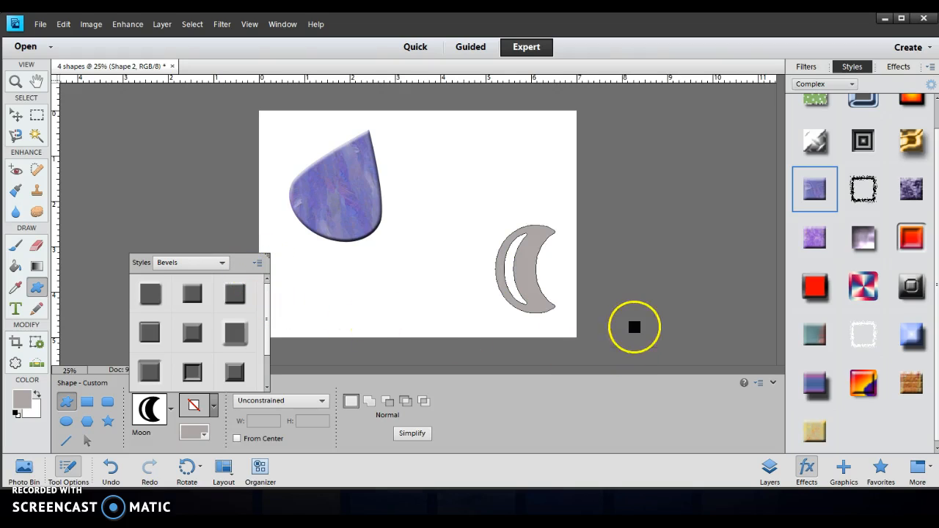
click(643, 293)
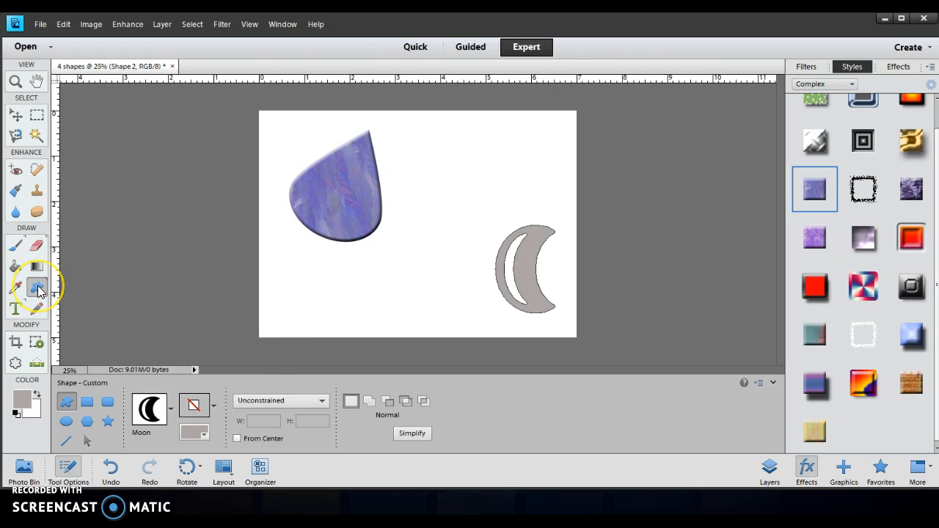
Choose the Puzzle 1 shape and draw it about 2.2 inches wide and 1.6 inches high in the canvas's upper-right area.
click(168, 415)
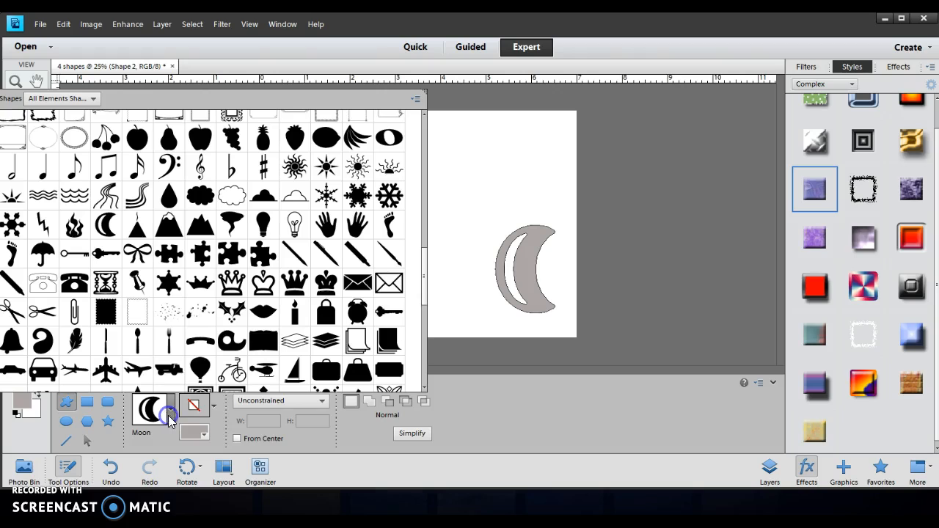
click(173, 259)
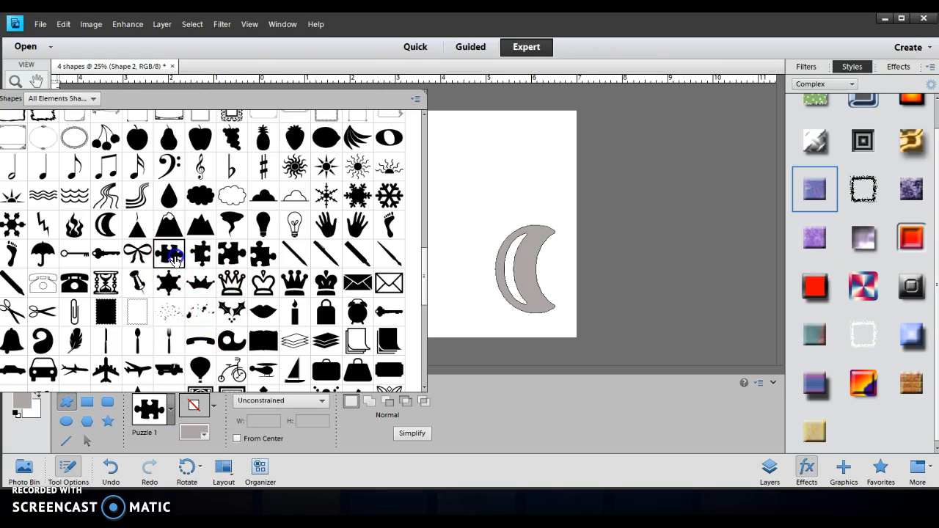
drag(444, 138, 546, 210)
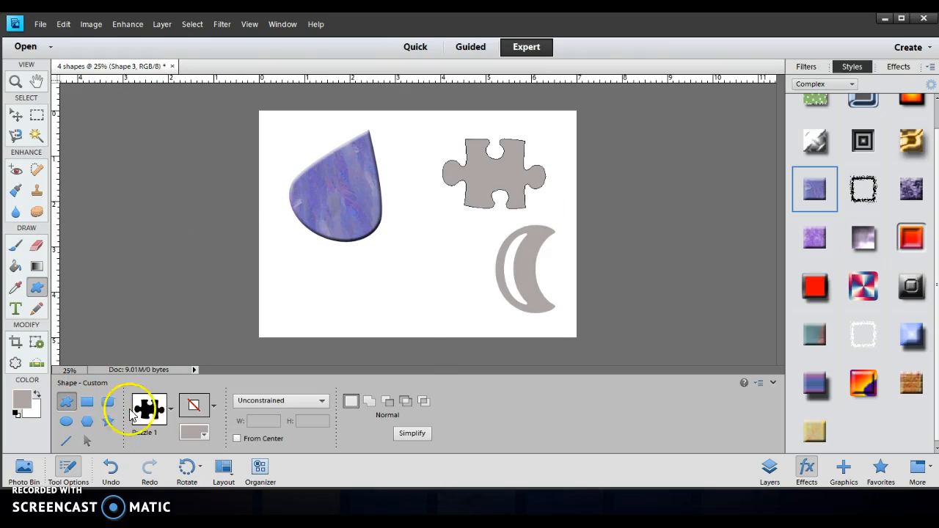
Choose the Bell shape and draw it about 1.4 inches wide and 1.2 inches high in the canvas's lower-left area.
click(170, 408)
scroll(198, 343, down, 2)
scroll(198, 344, down, 2)
click(12, 275)
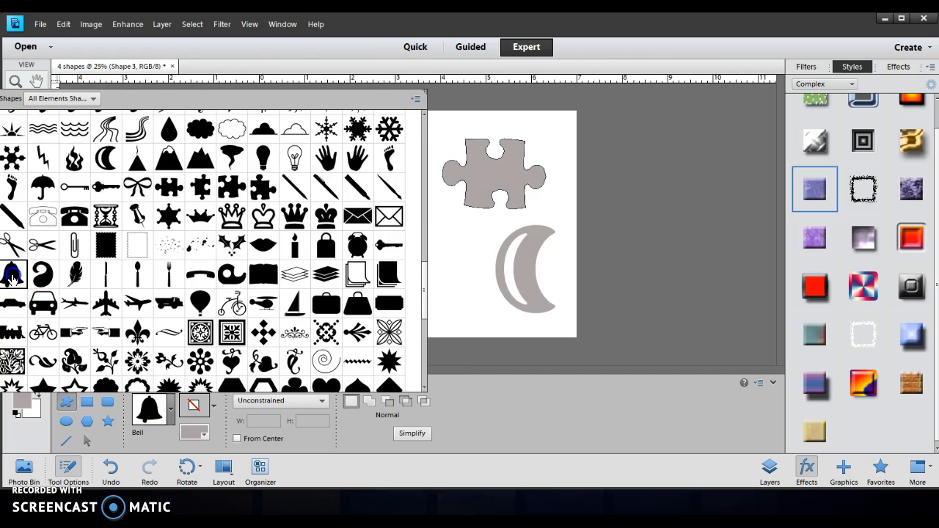
click(496, 359)
drag(292, 281, 354, 333)
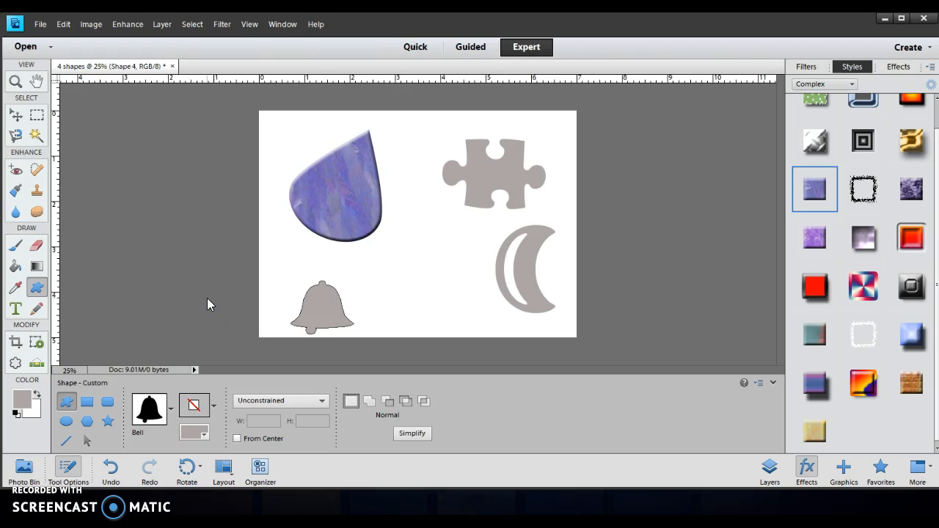
Move the bell slightly up and right, and transform it to about 121% height with about 15 degrees of clockwise rotation.
click(16, 116)
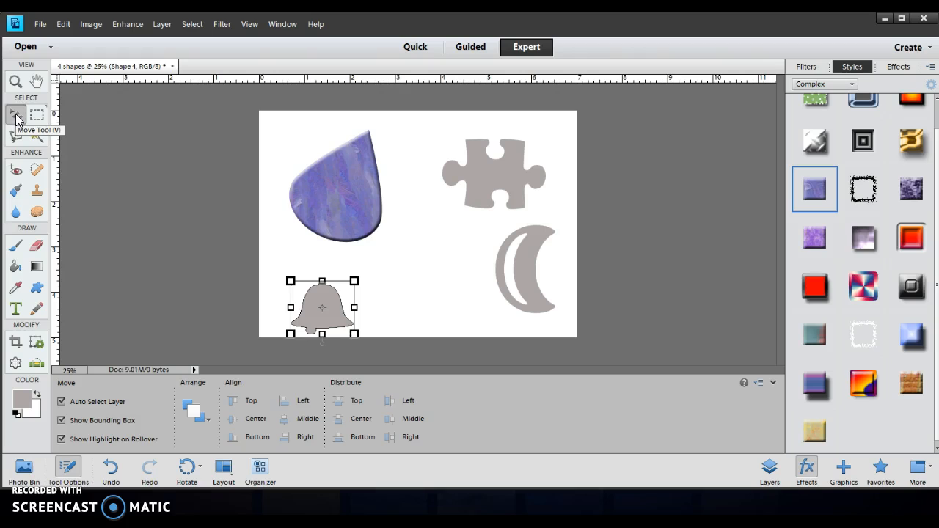
drag(322, 281, 347, 292)
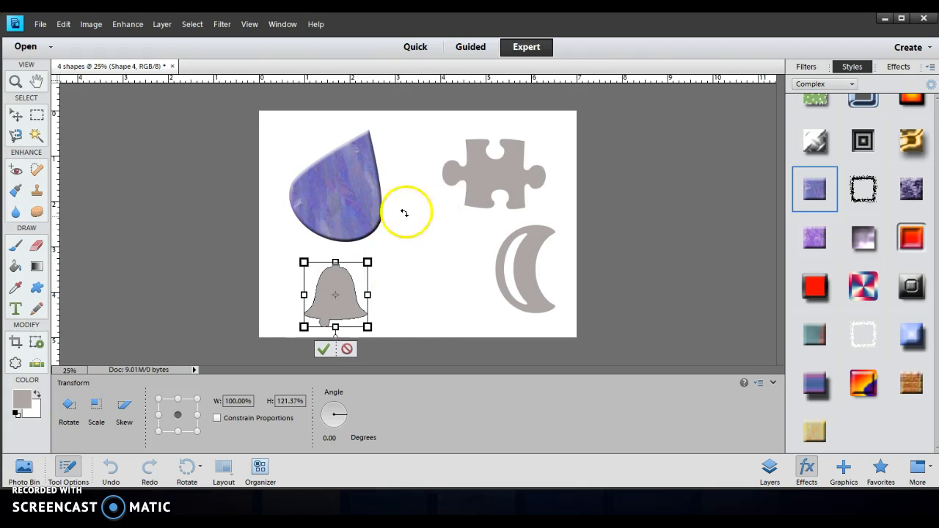
drag(396, 254, 411, 268)
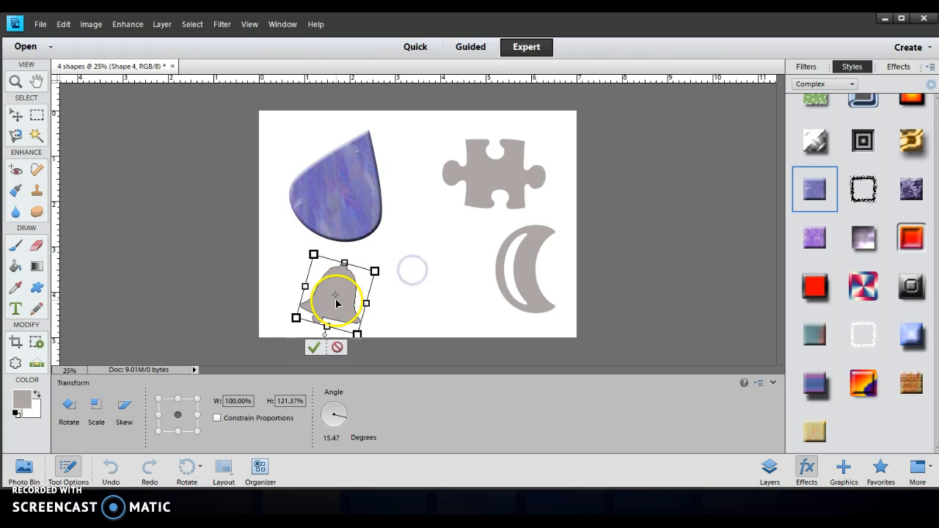
double_click(336, 303)
Apply the White Grid on Orange style to the bell and the gold-coloured Molten style to the puzzle piece.
click(768, 467)
click(911, 387)
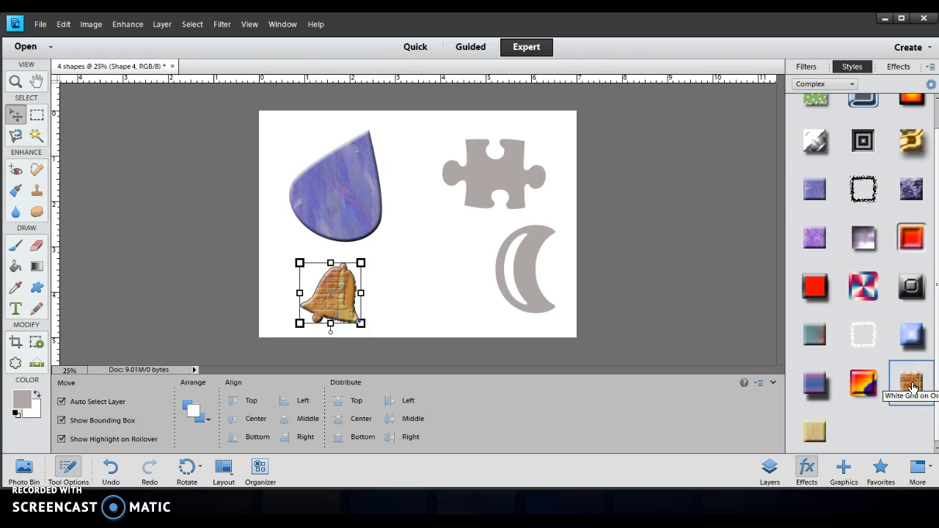
click(500, 190)
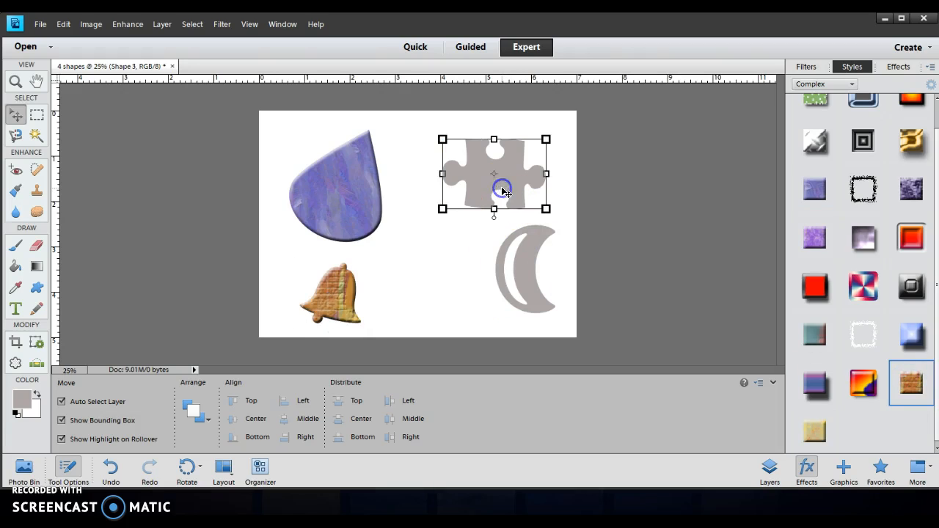
click(916, 143)
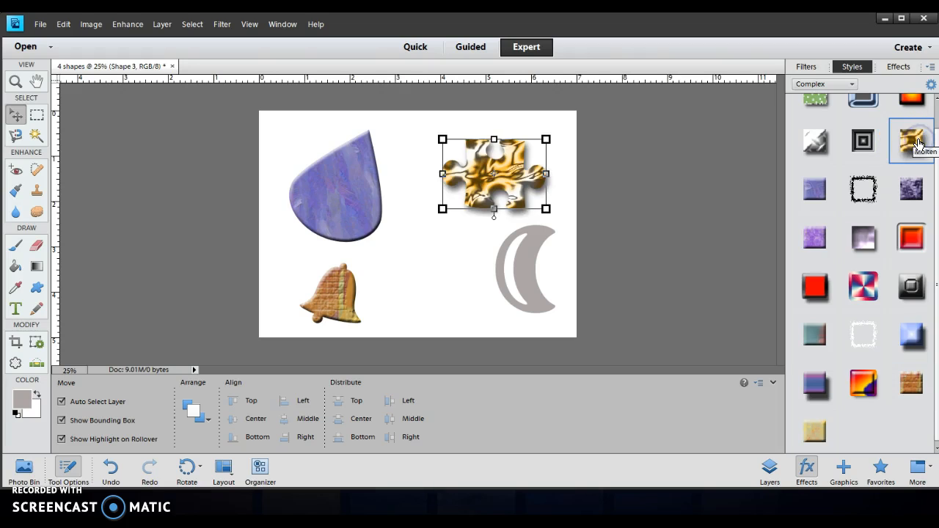
Show the layer styles of all categories and add the thin Black Stroke style to the puzzle piece and the bell.
click(852, 86)
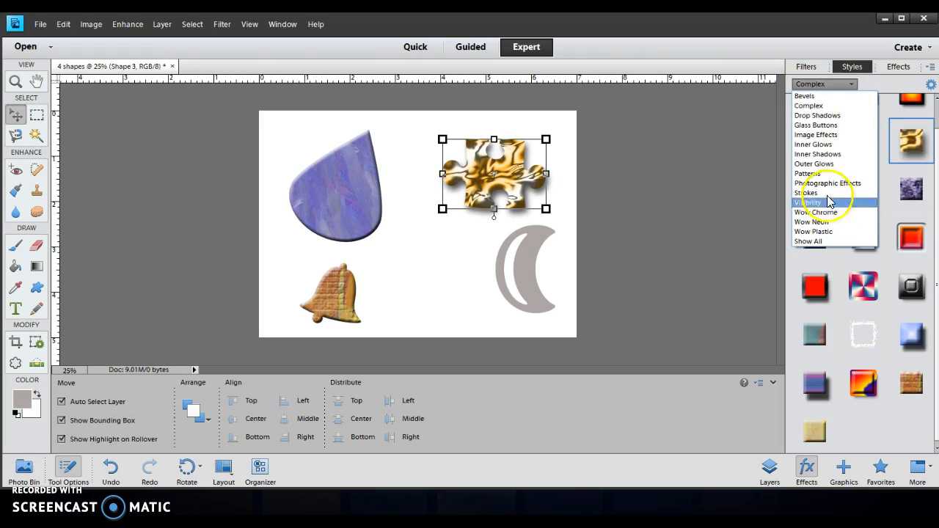
click(827, 241)
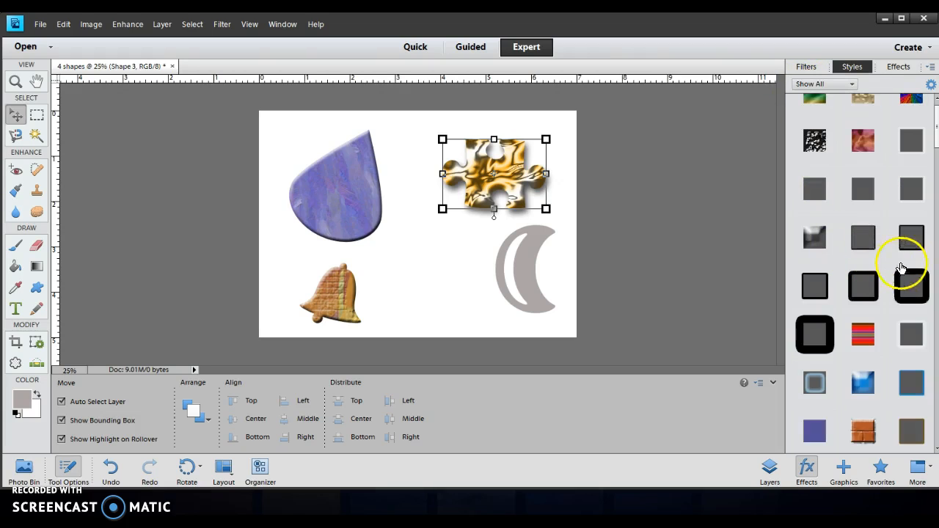
scroll(910, 224, up, 1)
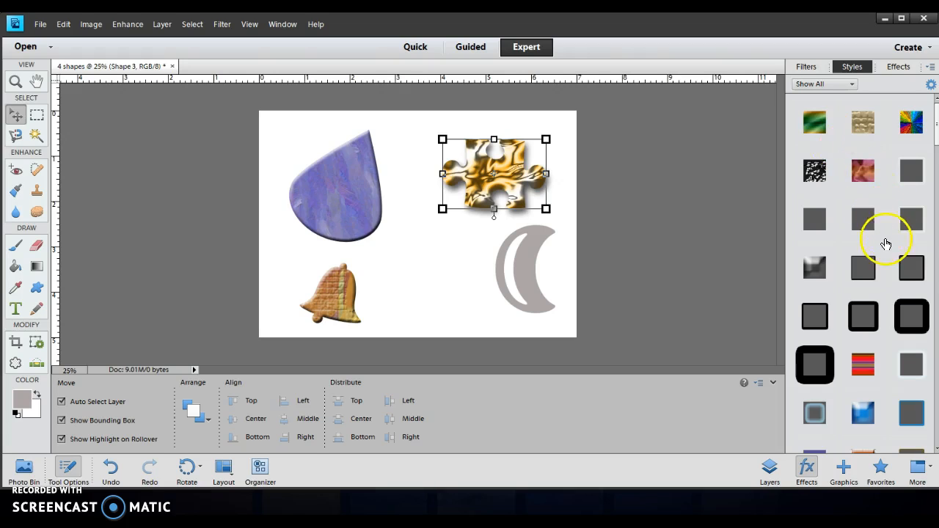
click(909, 270)
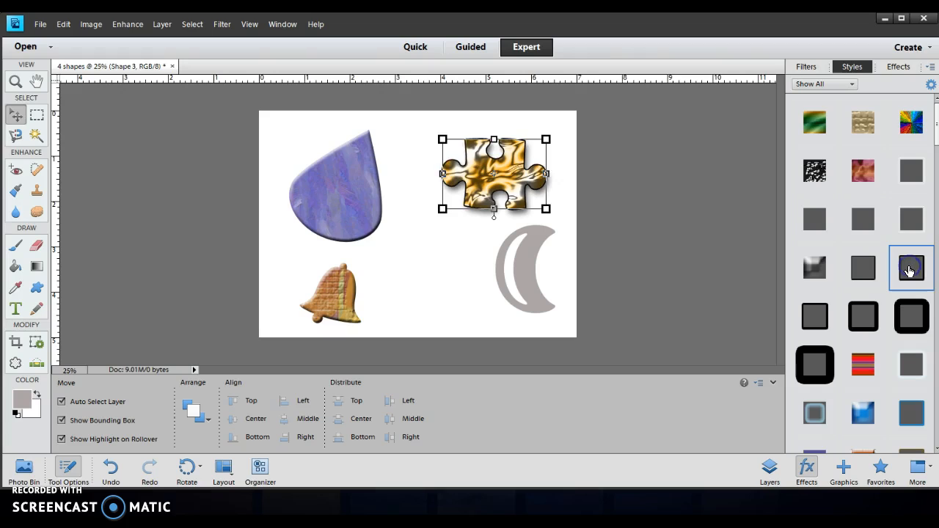
click(353, 315)
click(329, 298)
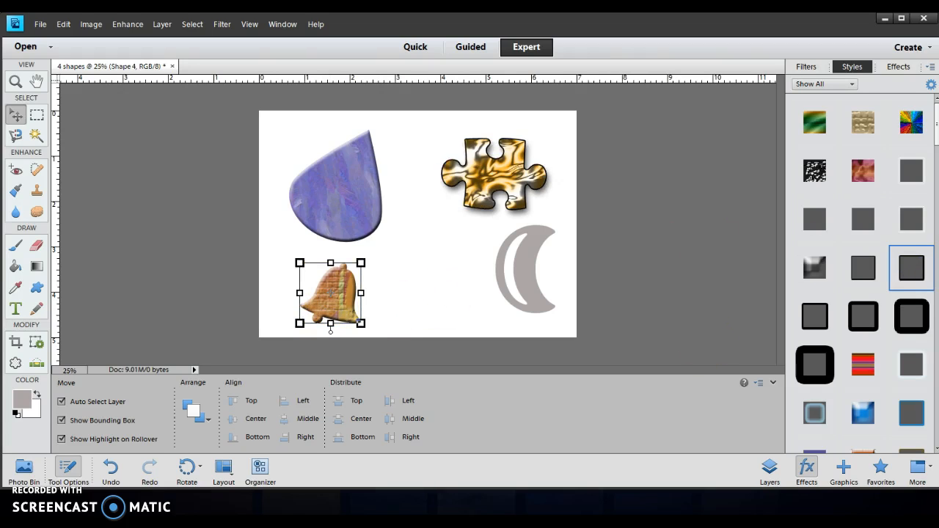
click(914, 271)
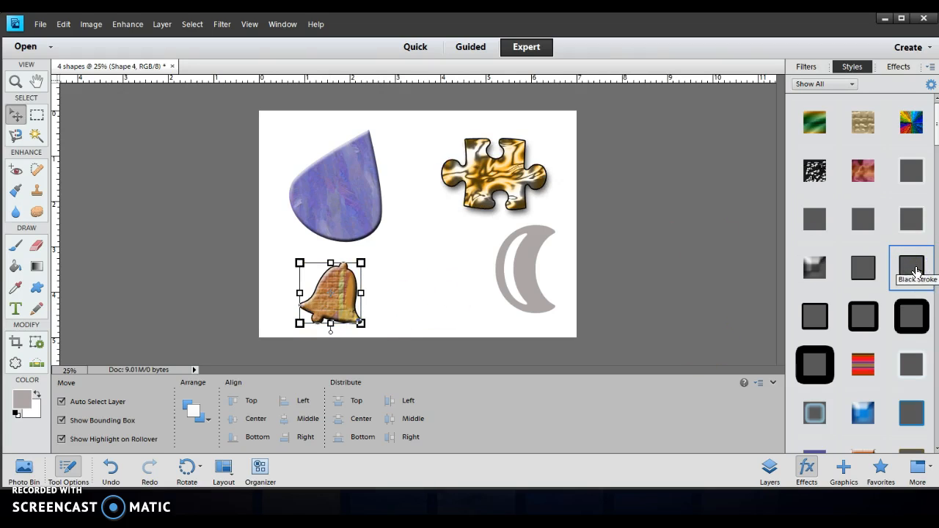
Add the thin Black Stroke and the reddish-purple pattern style to the moon, and the same black stroke to the raindrop.
click(525, 265)
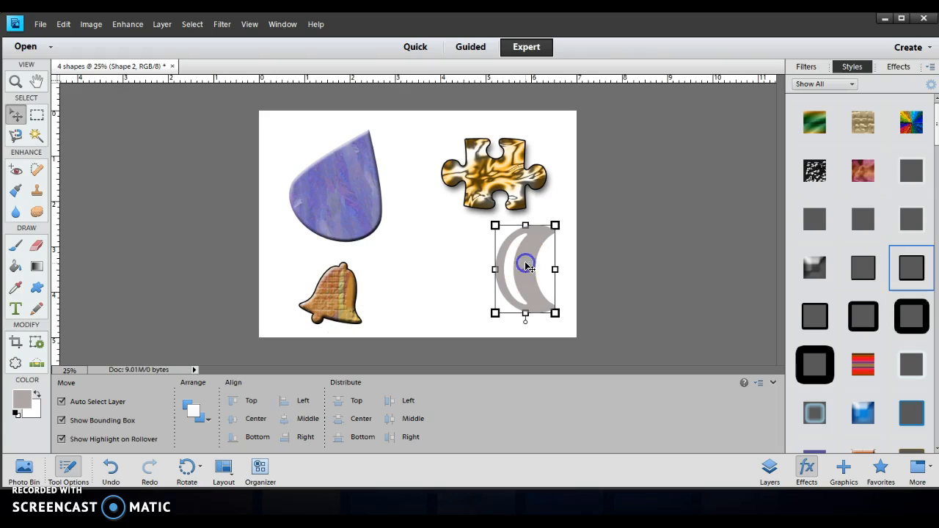
click(926, 267)
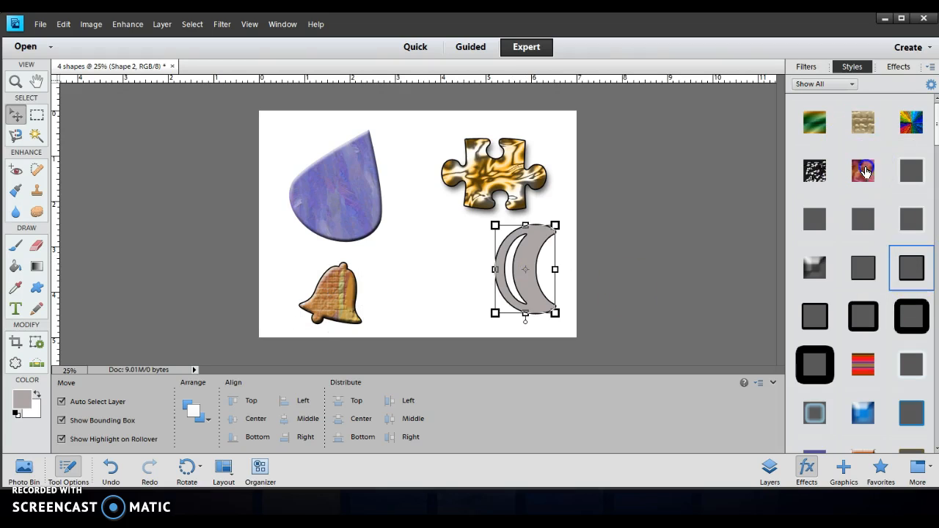
click(863, 171)
click(347, 190)
click(915, 271)
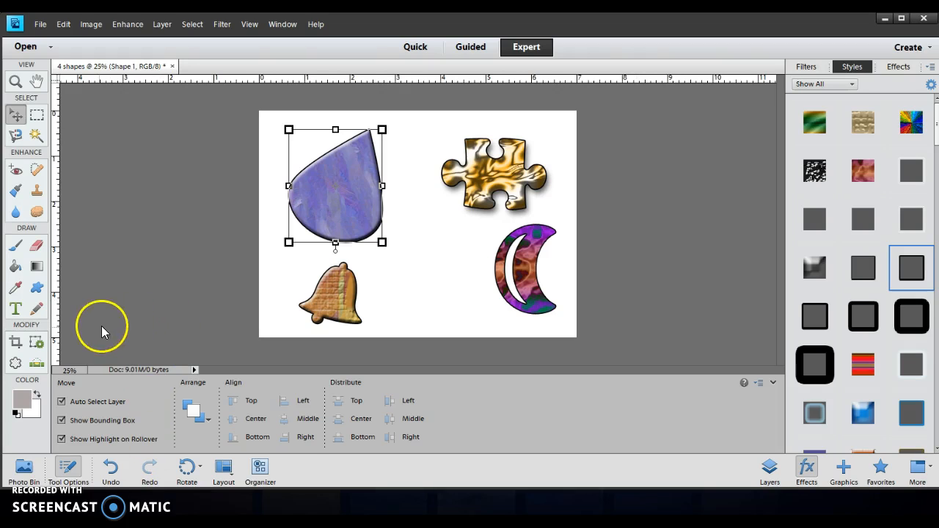
Set the foreground colour to a near-black with the hex value 010103.
click(25, 403)
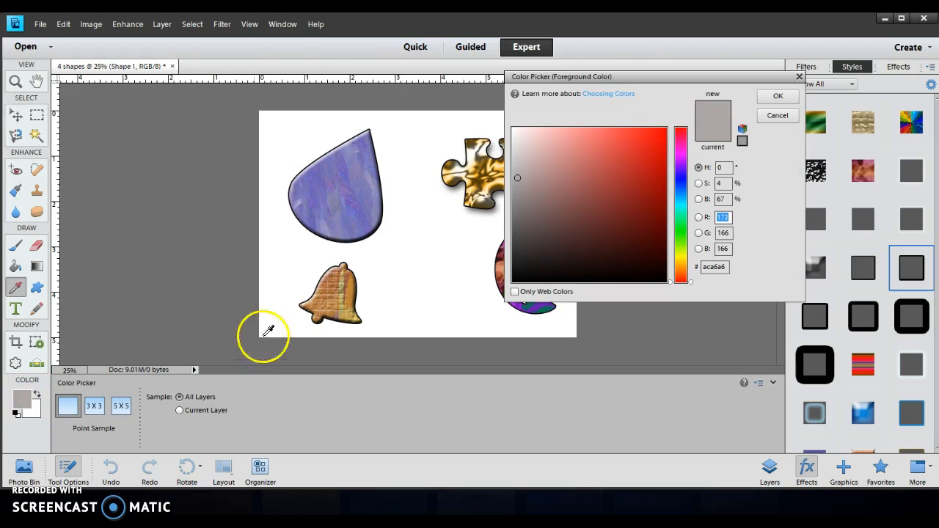
drag(614, 78, 517, 121)
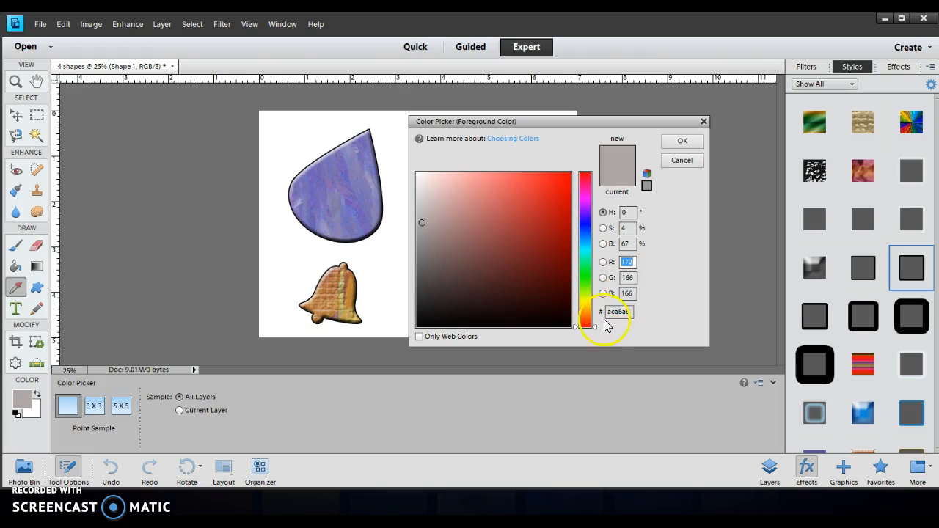
drag(596, 334, 588, 228)
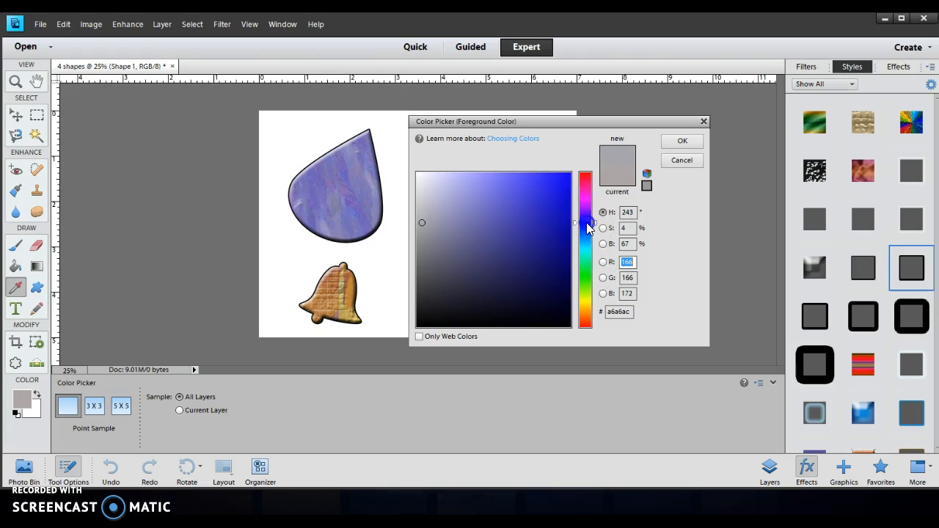
mouse_move(589, 261)
mouse_down()
mouse_move(586, 239)
mouse_move(592, 278)
mouse_up()
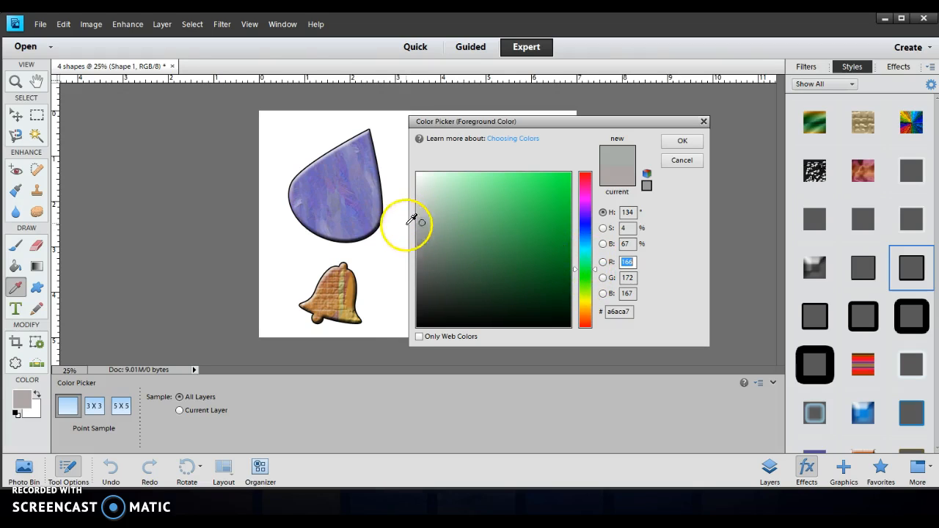
mouse_move(422, 227)
mouse_down()
mouse_move(562, 201)
mouse_move(513, 193)
mouse_move(537, 236)
mouse_move(509, 256)
mouse_move(496, 228)
mouse_up()
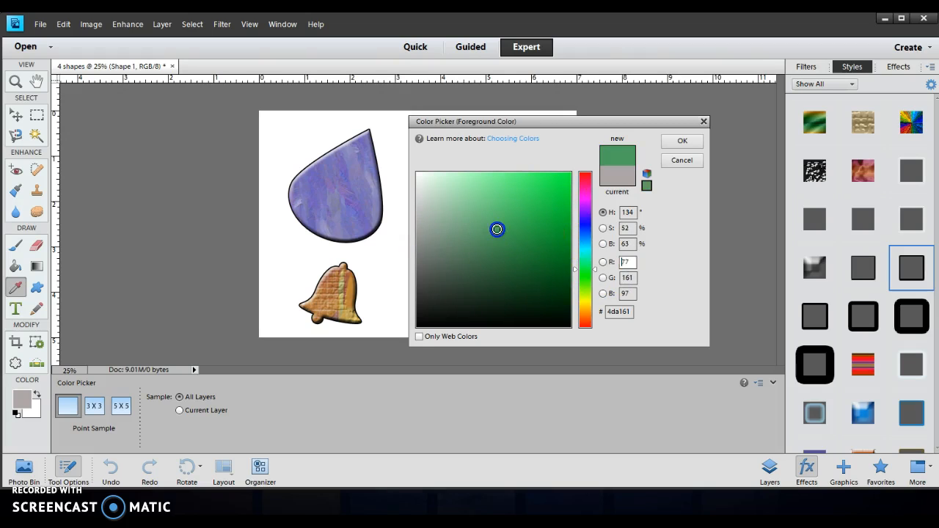
click(583, 220)
drag(534, 198, 564, 222)
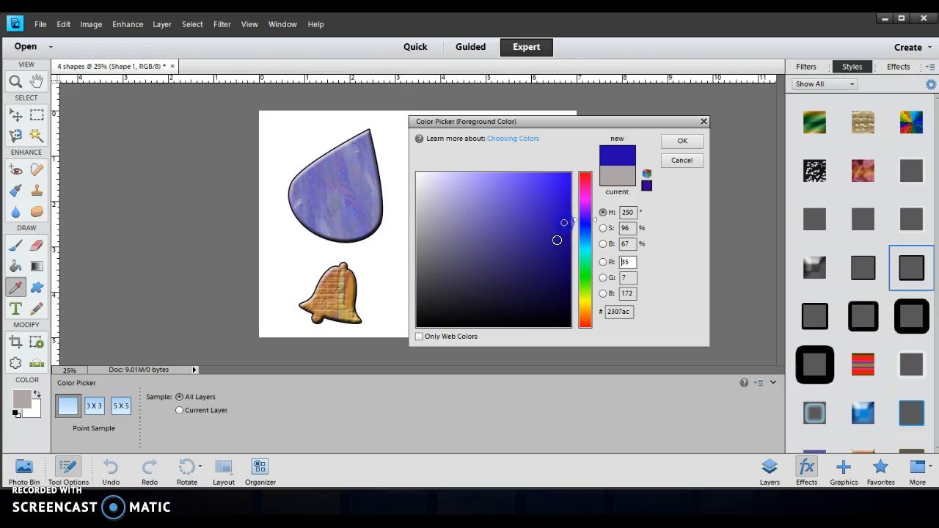
click(537, 325)
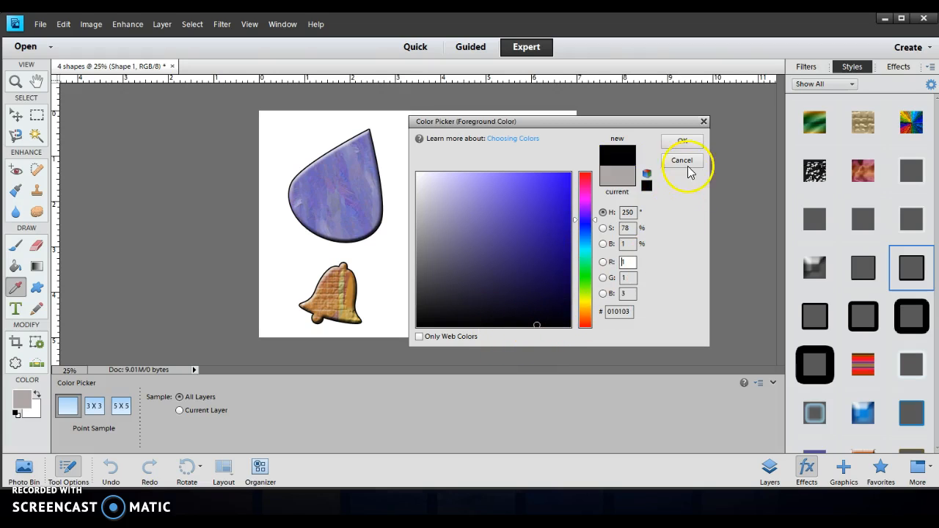
click(682, 141)
Move the puzzle piece slightly up and left, and shift the raindrop slightly left to fine-tune the layout.
key(v)
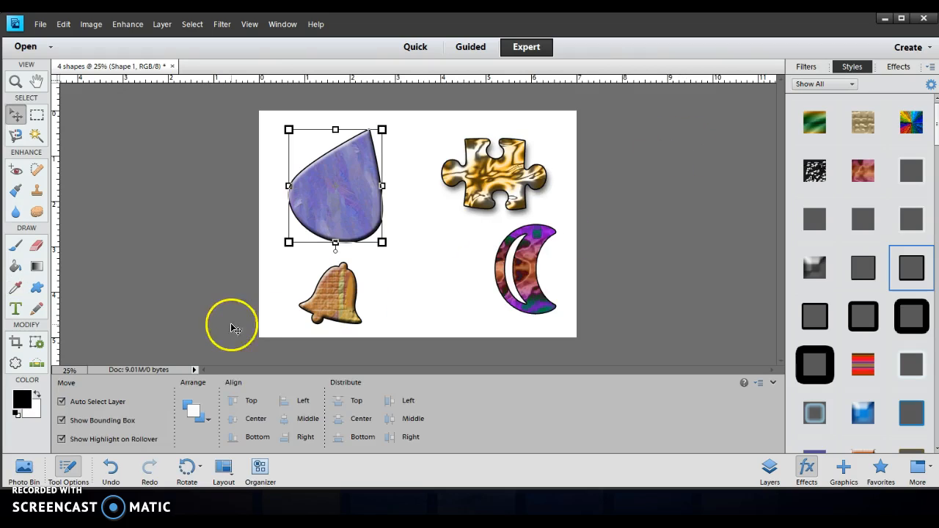
click(37, 308)
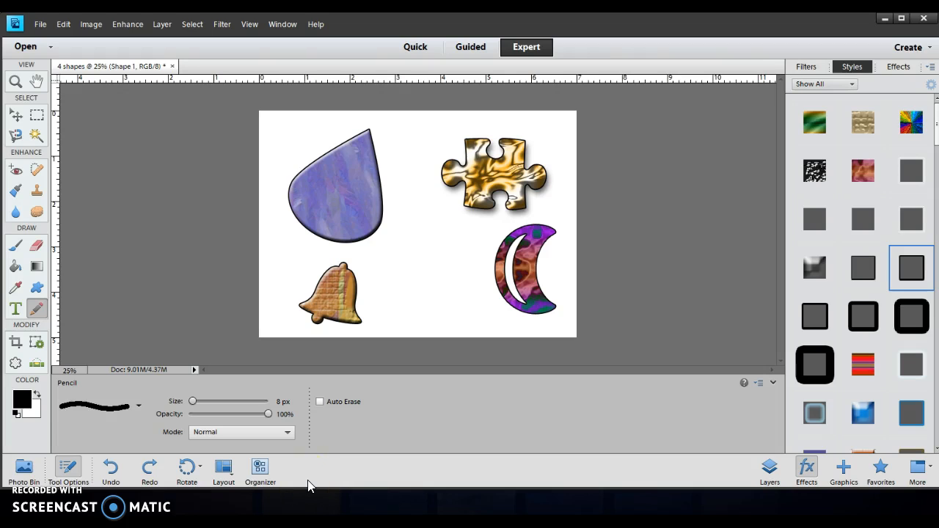
click(15, 116)
mouse_move(341, 188)
mouse_down()
mouse_move(349, 183)
mouse_move(342, 182)
mouse_up()
drag(498, 164, 497, 156)
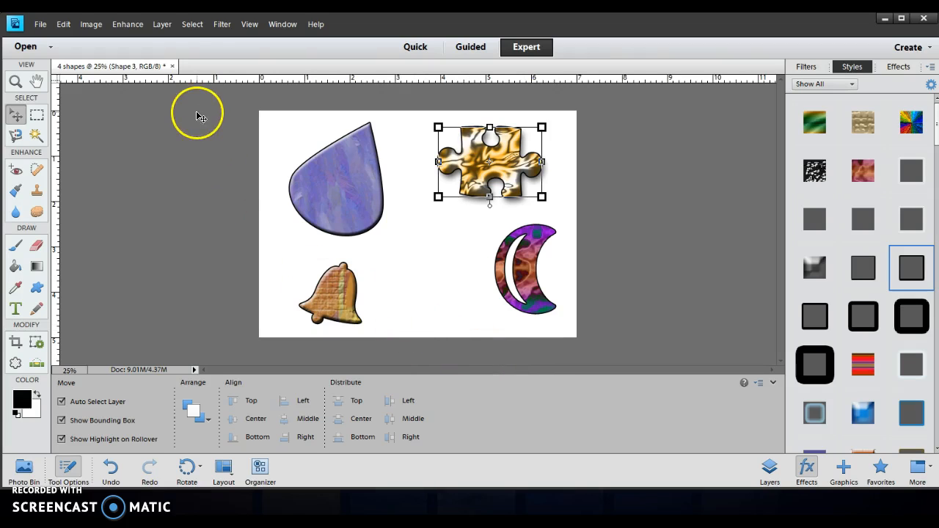
click(162, 24)
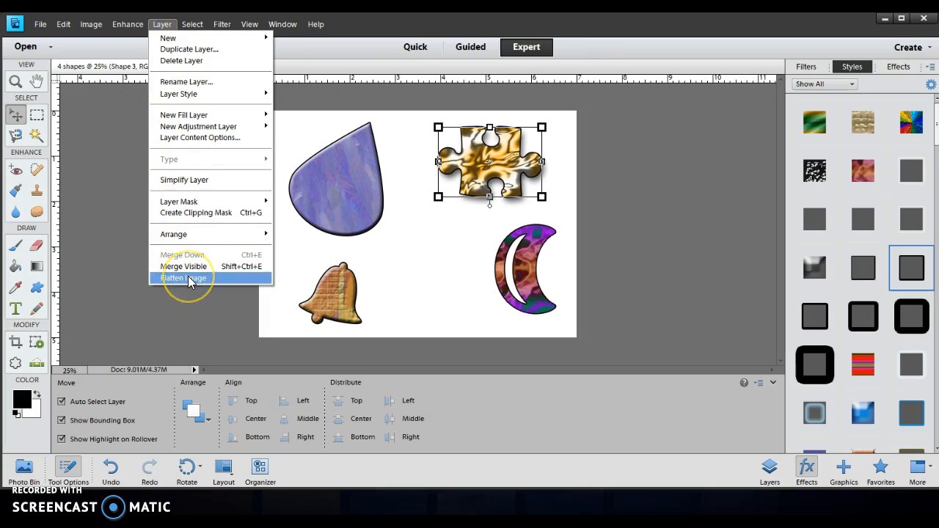
click(202, 315)
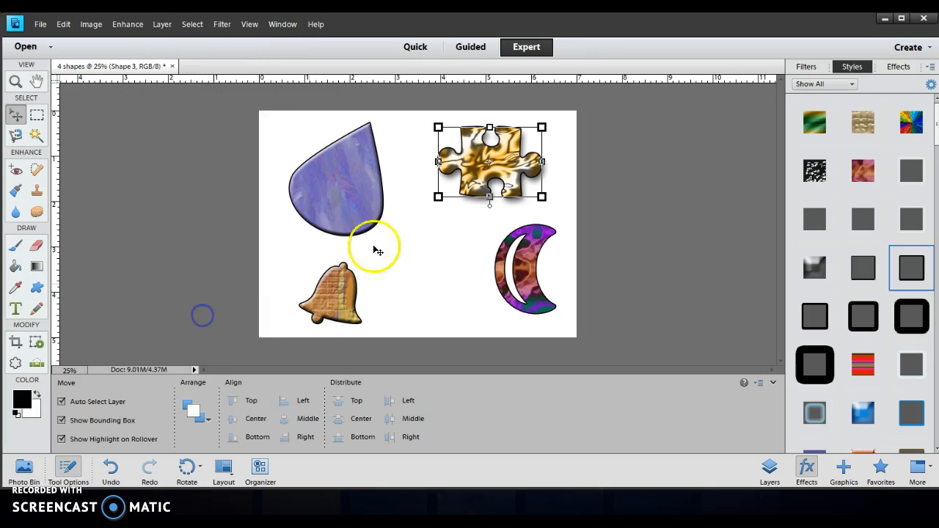
mouse_move(357, 188)
mouse_down()
mouse_move(343, 204)
mouse_move(347, 194)
mouse_up()
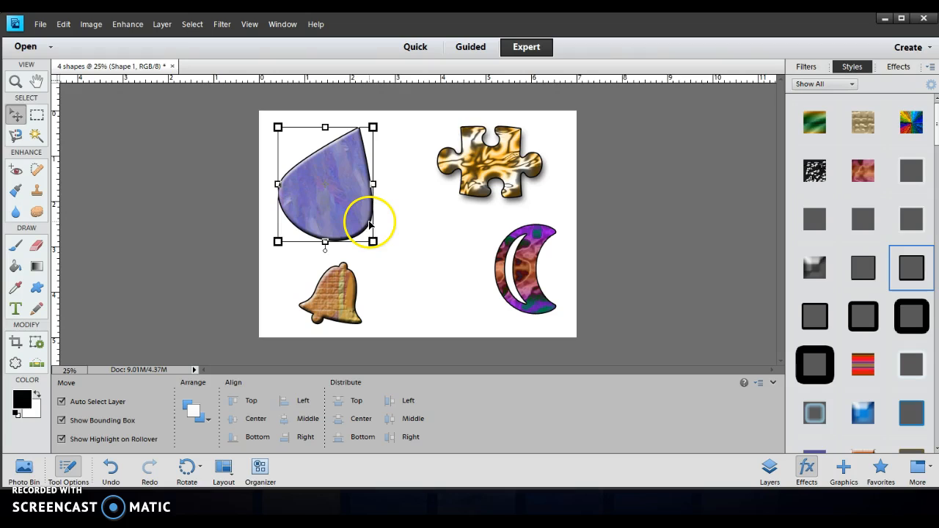
Flatten the image so that all four shapes merge into the background.
click(170, 28)
click(200, 279)
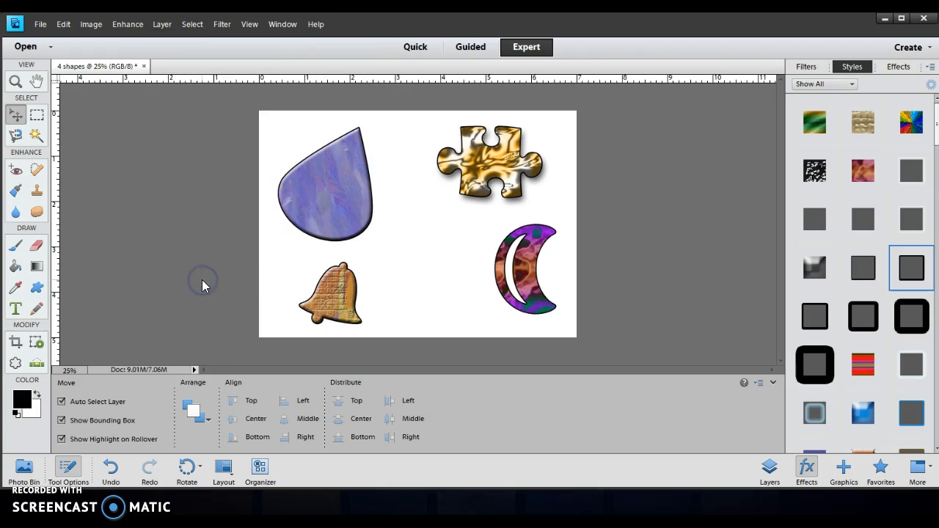
Try to move the raindrop on the flattened image, and decline converting the locked background into an editable layer.
click(307, 191)
drag(306, 190, 365, 211)
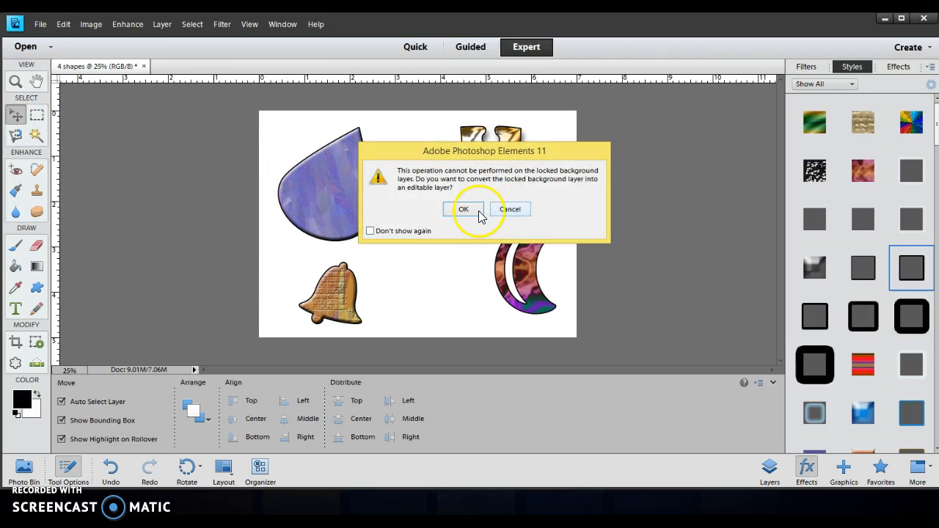
click(506, 209)
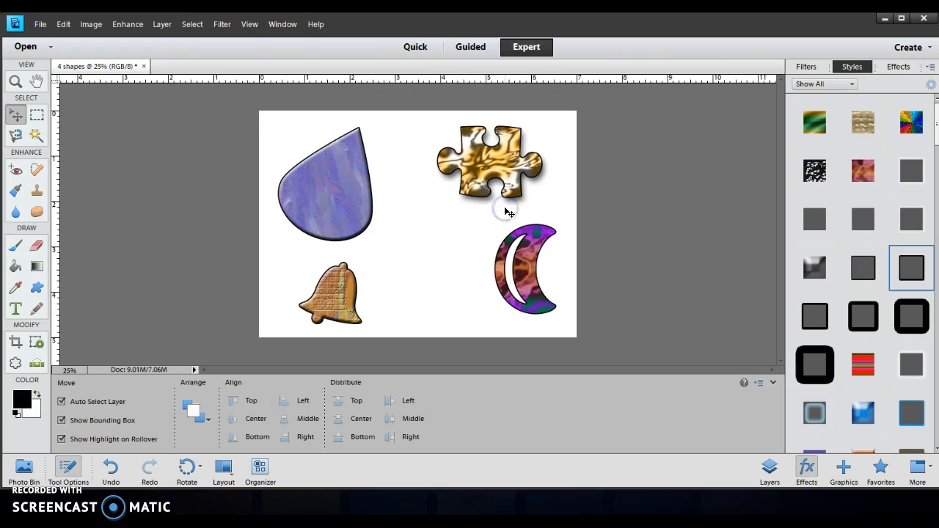
Set the Pencil size to 15 px and place one black dot between the shapes near the canvas centre.
click(36, 309)
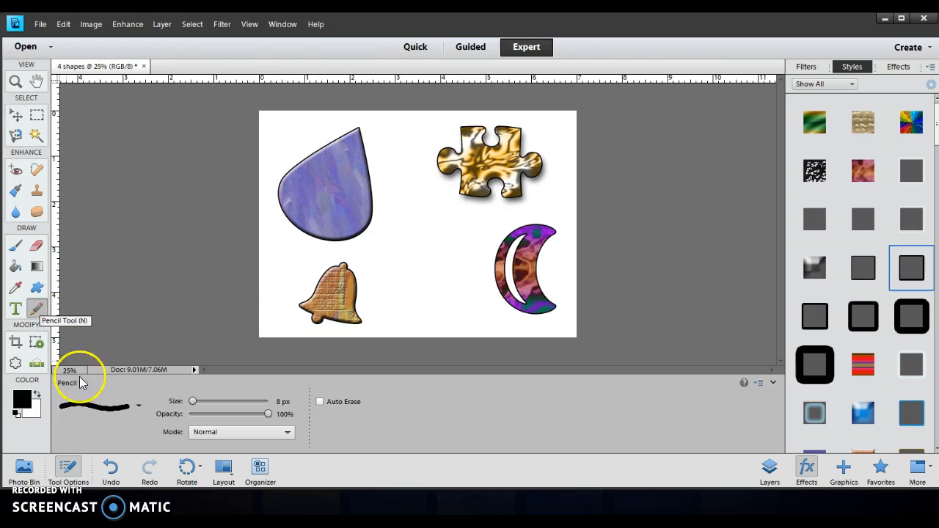
drag(192, 402, 233, 404)
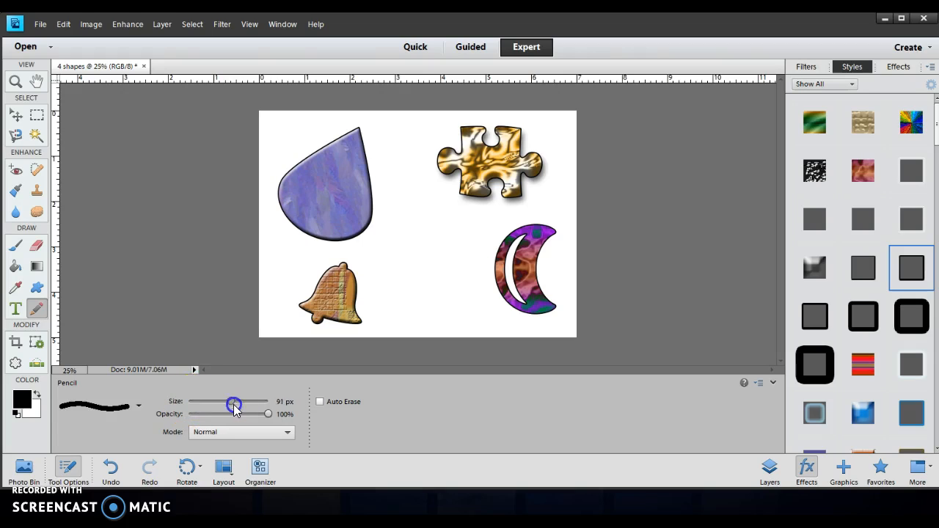
click(423, 241)
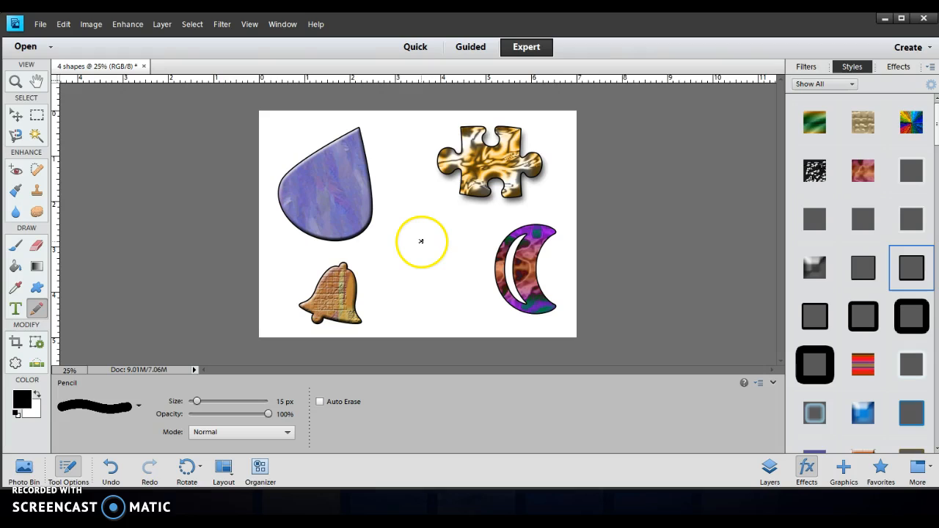
Draw straight pencil lines to the centre dot from the raindrop's tip and bottom edge, and from the bell's top and lower-right corner.
click(359, 128)
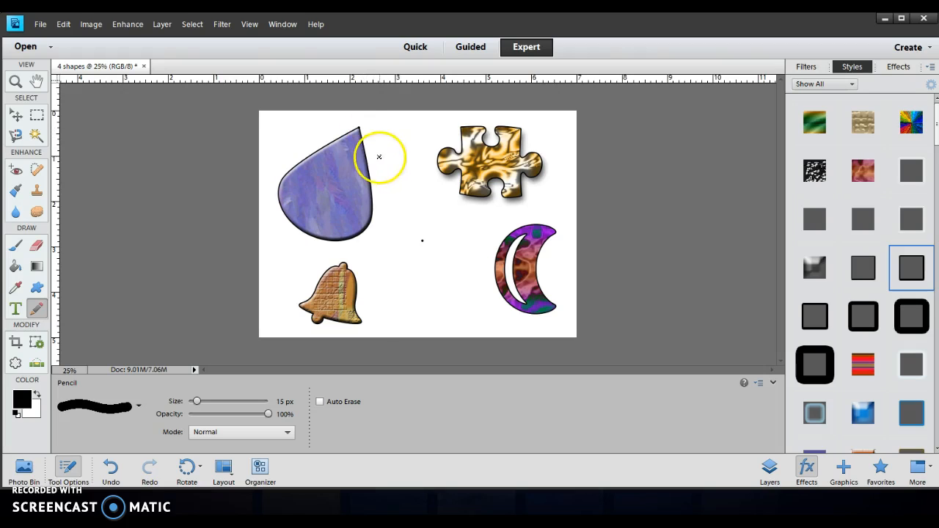
shift+click(421, 241)
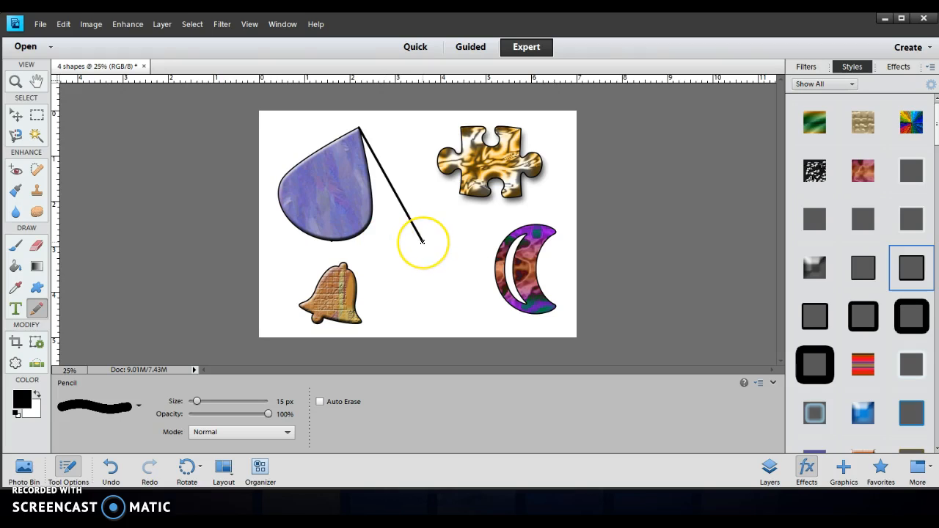
shift+click(422, 242)
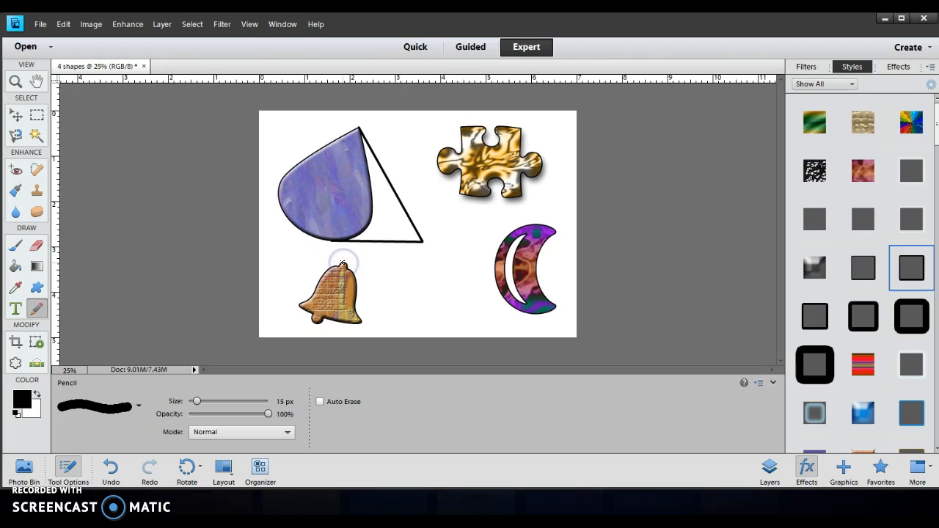
shift+click(422, 241)
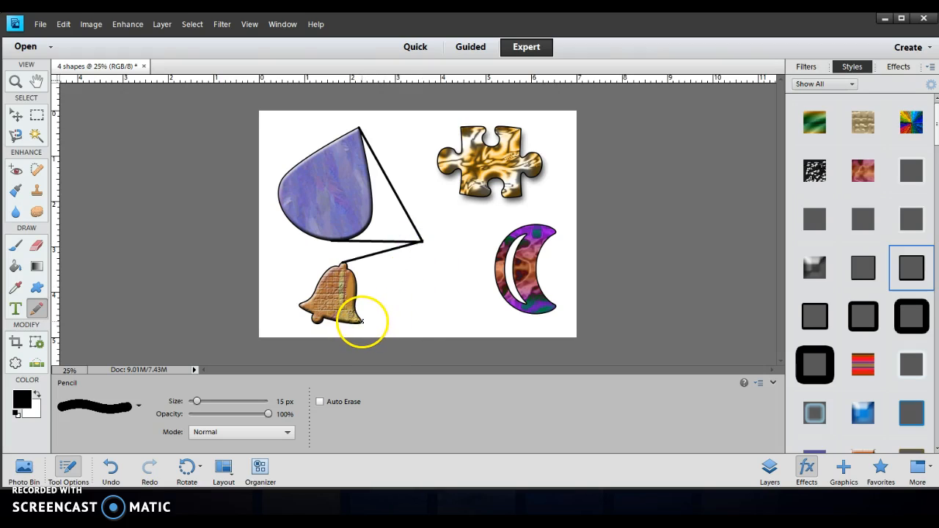
click(421, 241)
shift+click(361, 320)
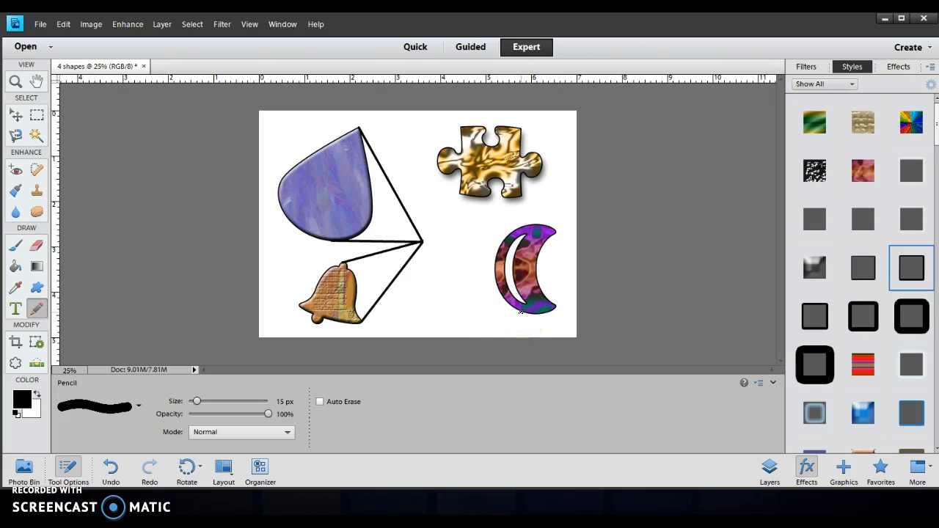
Connect the moon's lower and upper curves and the puzzle piece's left knob and two lower corners to the centre dot with straight pencil lines.
click(517, 308)
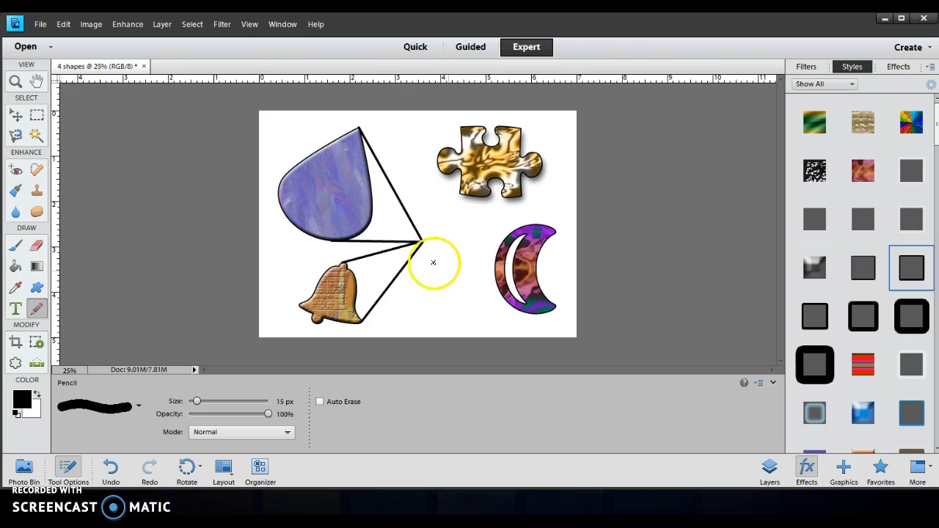
shift+click(422, 242)
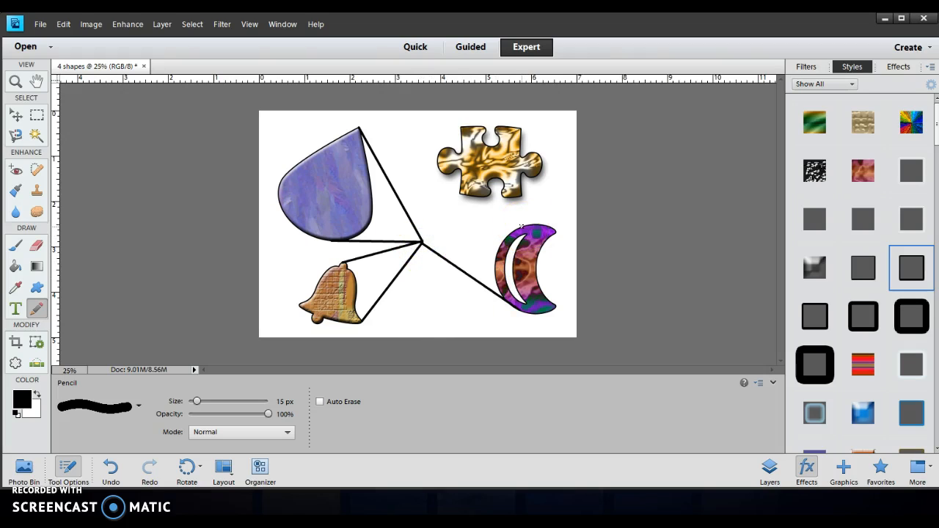
shift+click(420, 242)
shift+click(421, 241)
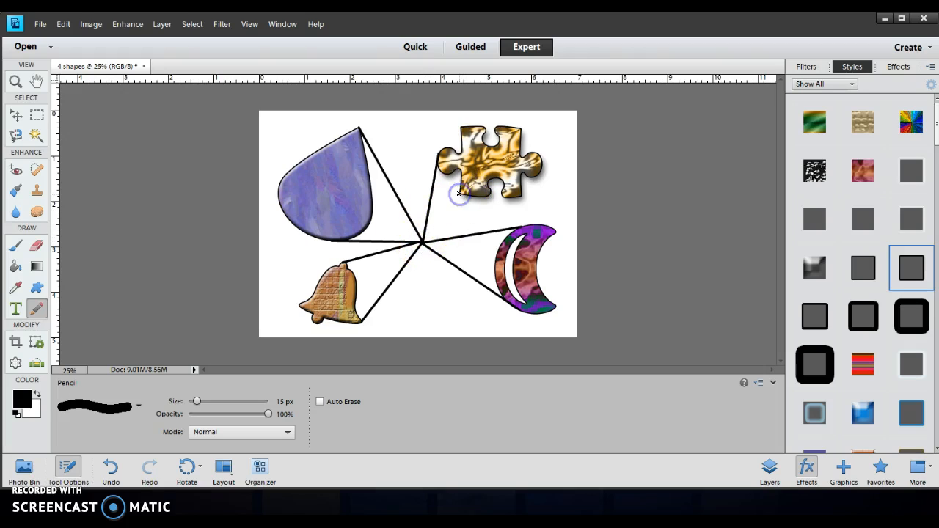
shift+click(422, 242)
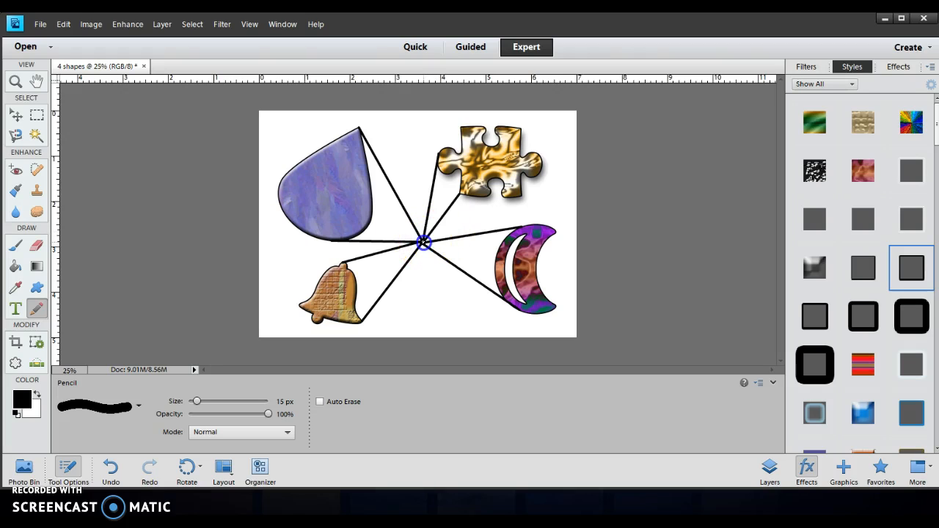
click(521, 196)
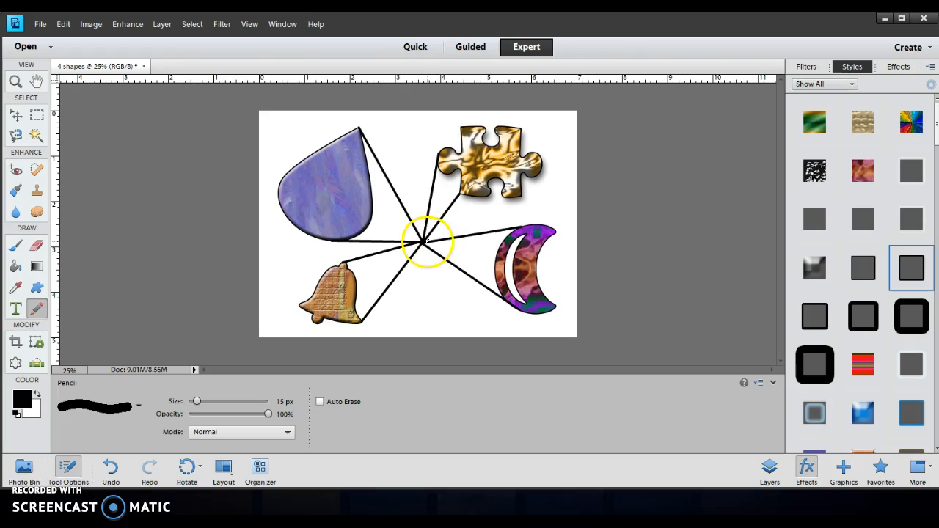
shift+click(422, 242)
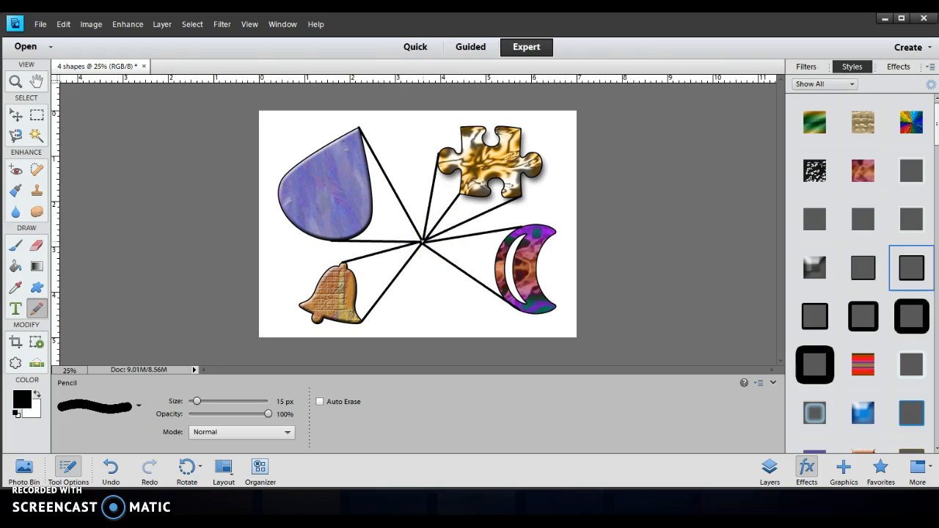